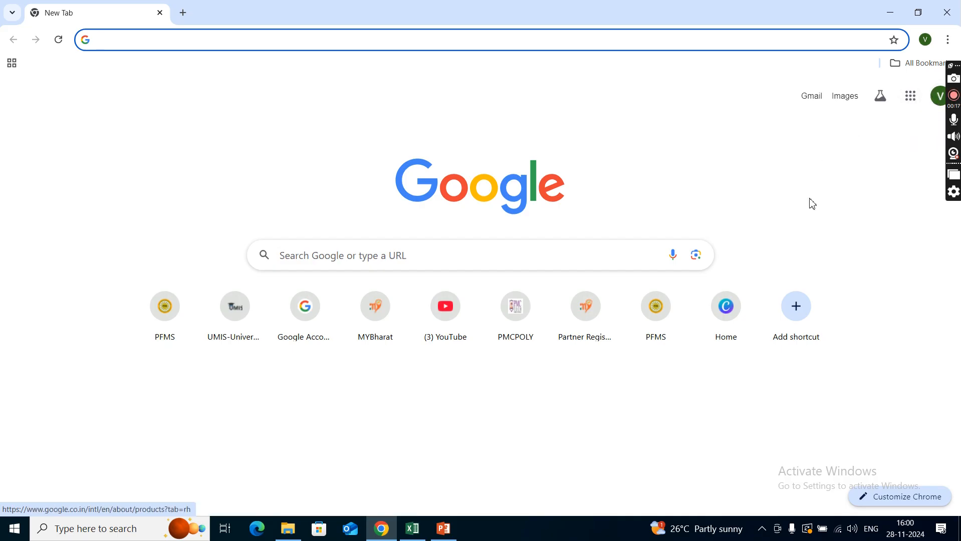
# Open Google Sheets from the Google apps and create a blank spreadsheet
pyautogui.click(915, 100)
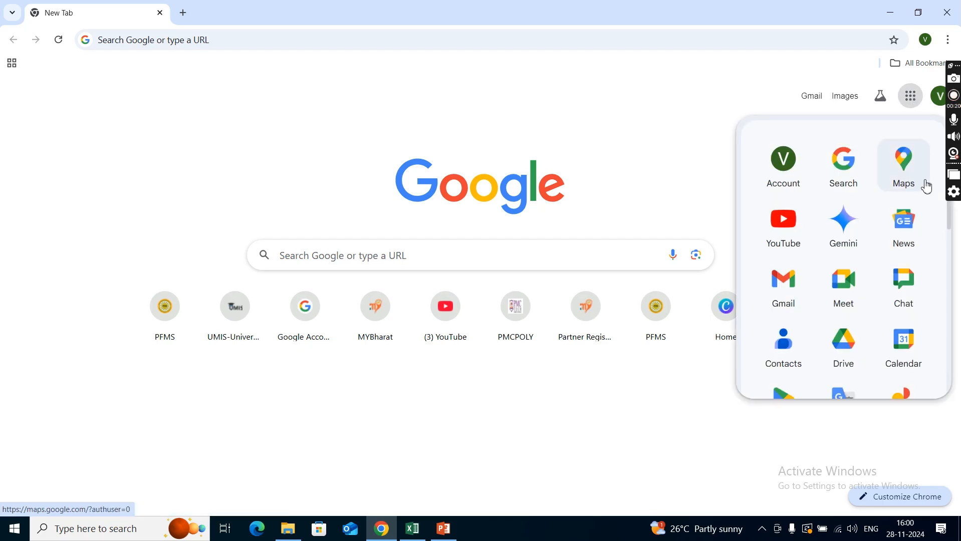
pyautogui.moveTo(949, 216); pyautogui.dragTo(956, 239)
pyautogui.scroll(-4, 908, 295)
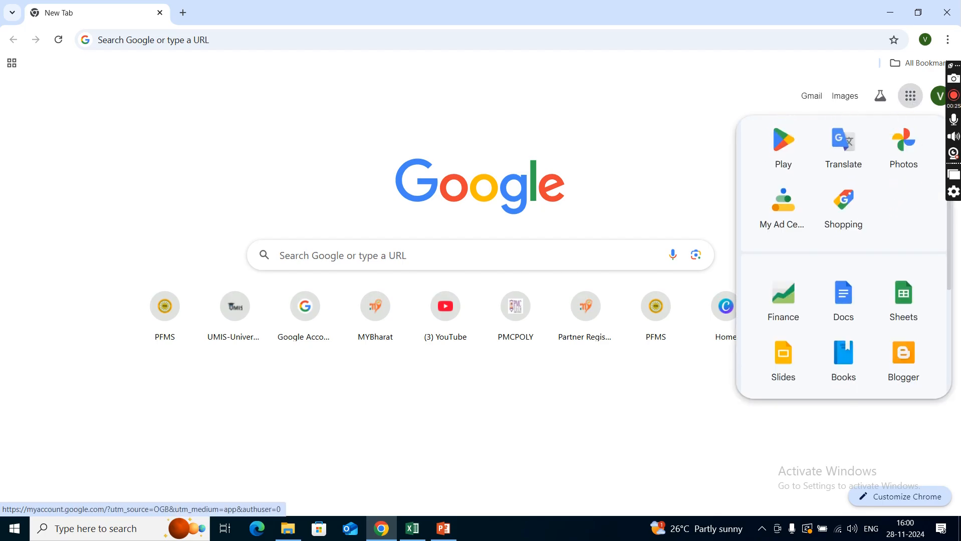
pyautogui.click(908, 296)
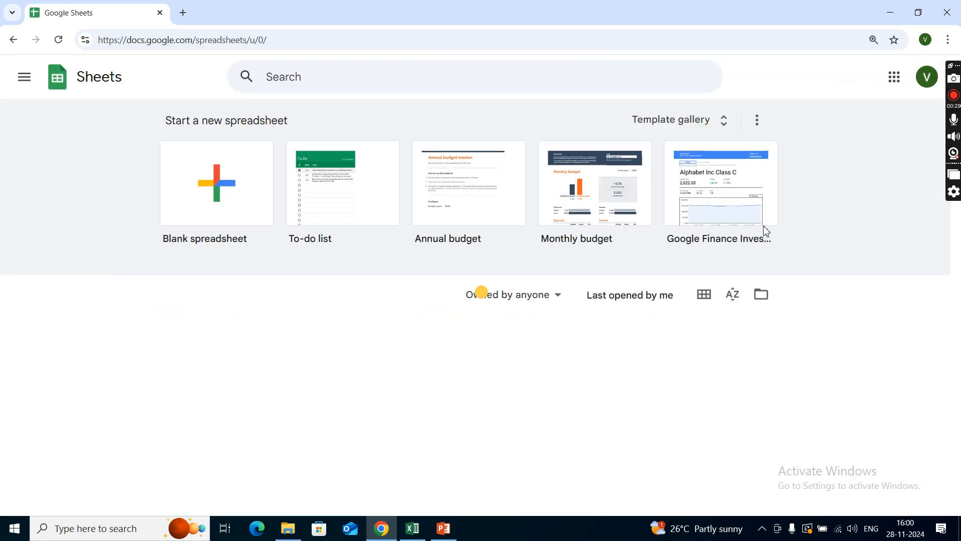
pyautogui.click(247, 178)
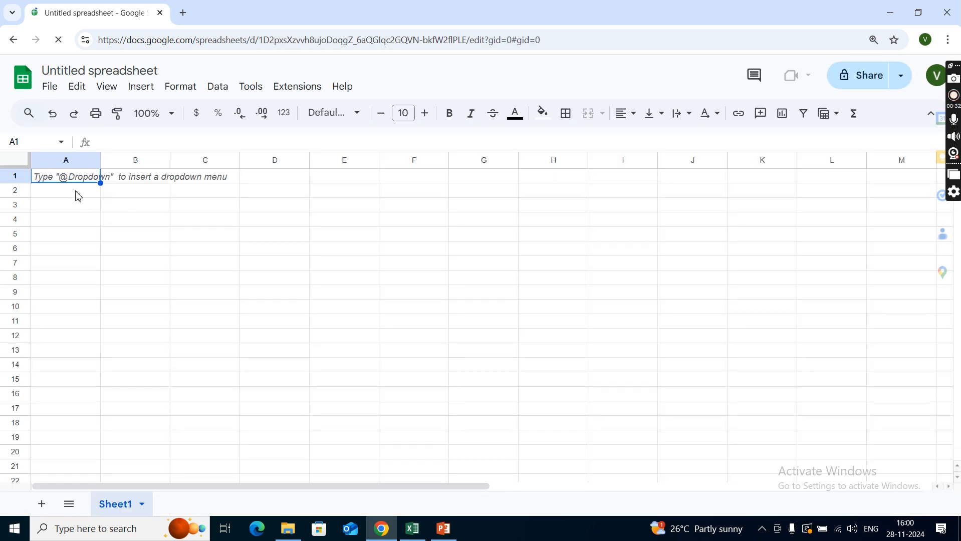
# Enter the column headers S.No, Name and DOB in cells A1 to C1
pyautogui.write('S.No')
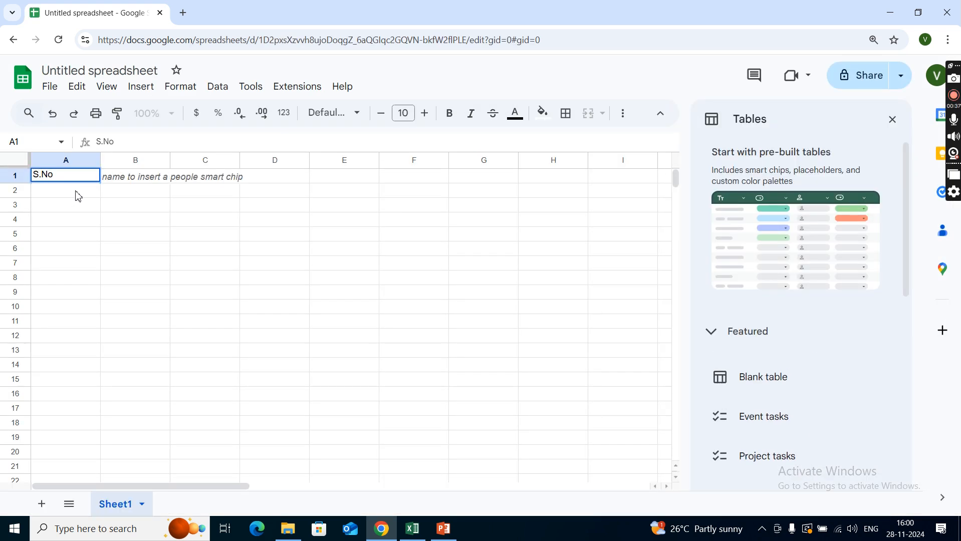
pyautogui.press('Tab')
pyautogui.write('Name')
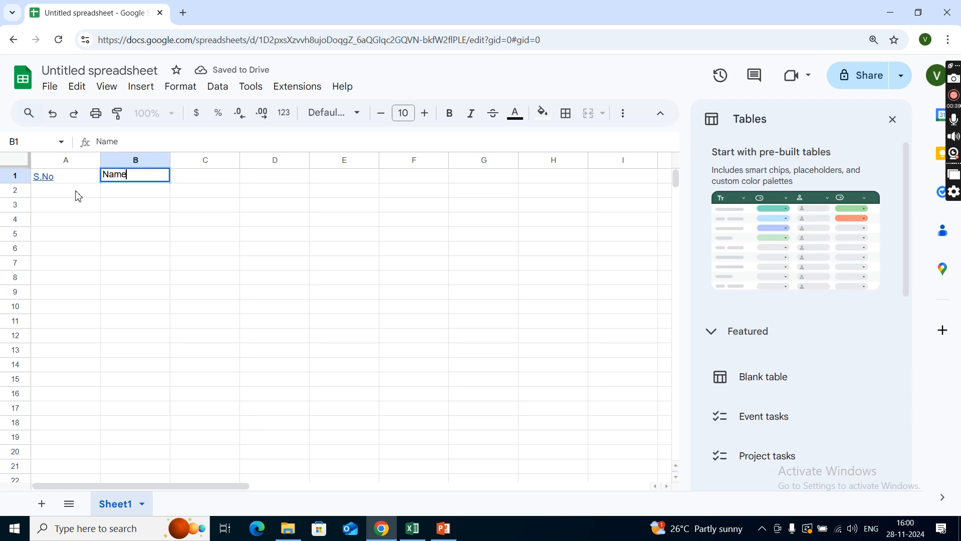
pyautogui.press('Tab')
pyautogui.write('Tam')
pyautogui.press('BackSpace')
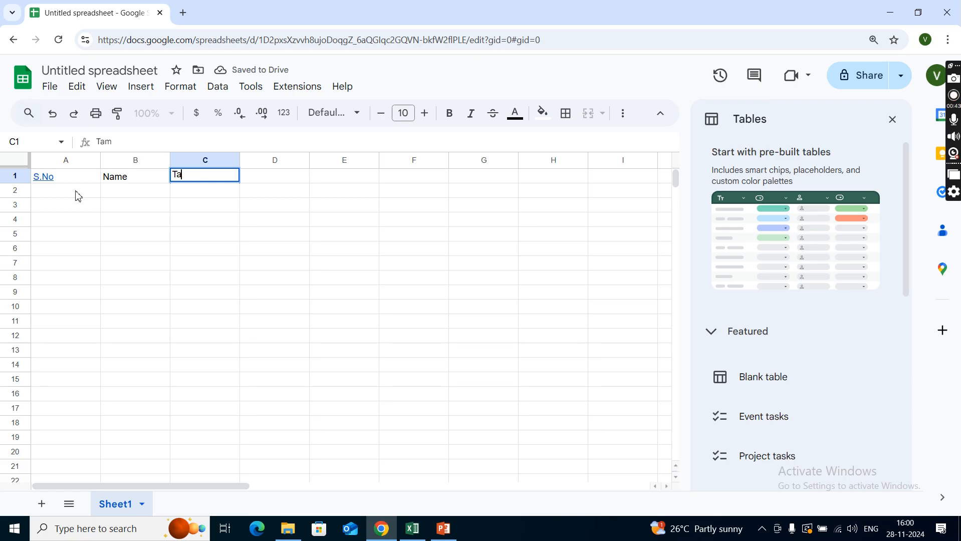
pyautogui.press('BackSpace')
pyautogui.press('BackSpace')
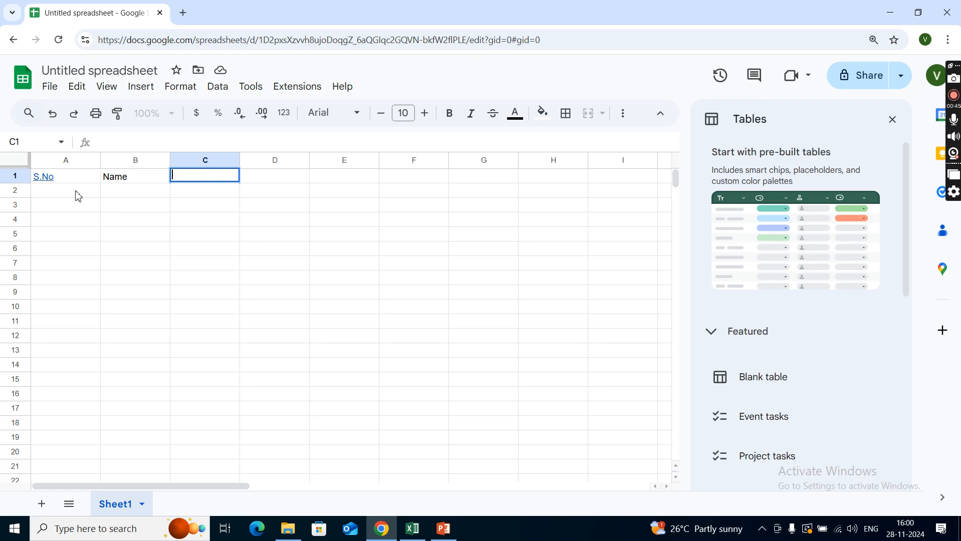
pyautogui.write('DOB')
# Add the headers Father Name in D1 and Mother Name in E1
pyautogui.press('Tab')
pyautogui.write('Father')
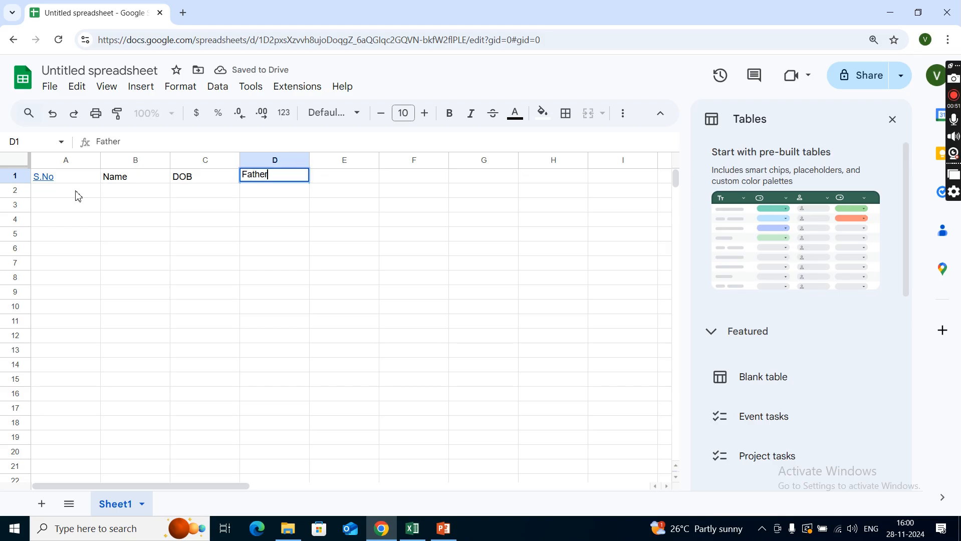
pyautogui.write(' Name')
pyautogui.press('Tab')
pyautogui.write('M')
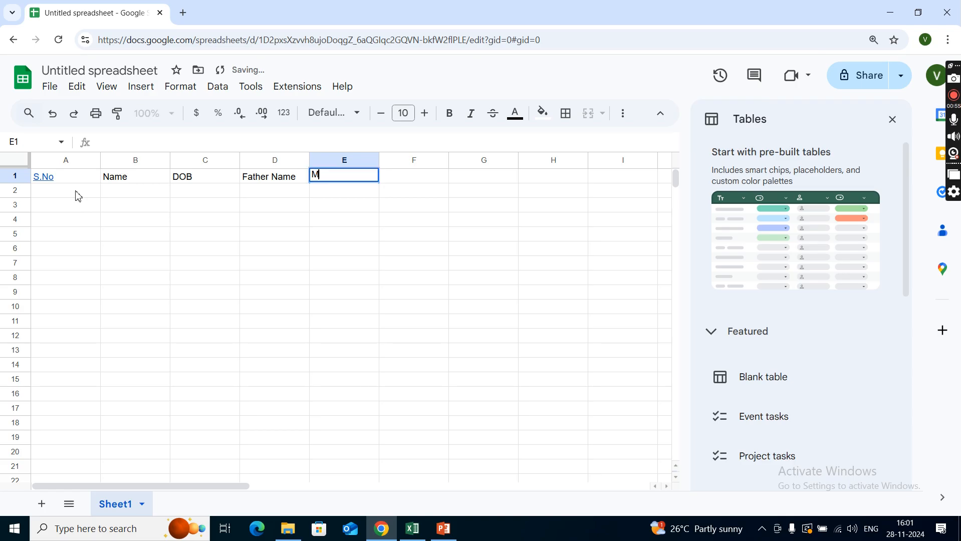
pyautogui.write('other Name')
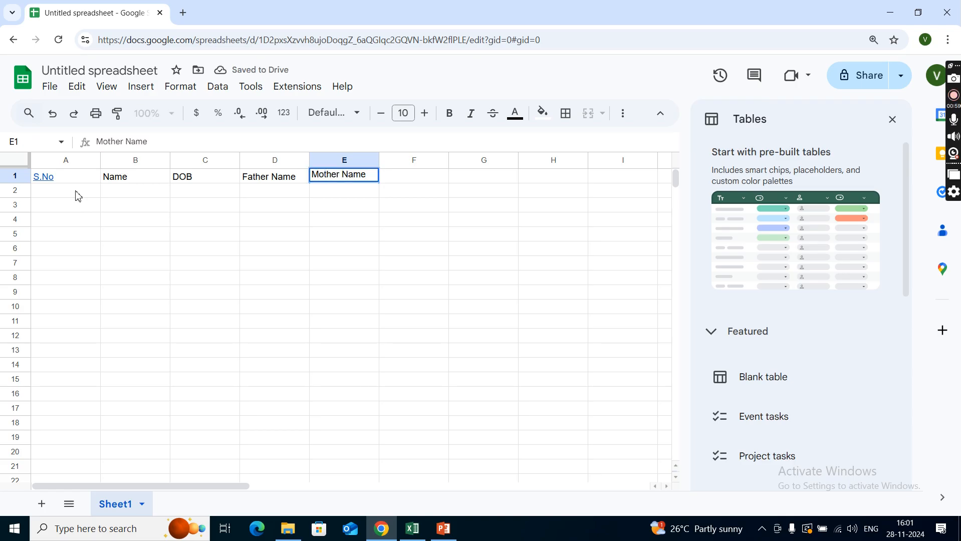
# Add the headers Add1, Add2, Add3 and Pin in cells F1 to I1
pyautogui.press('Tab')
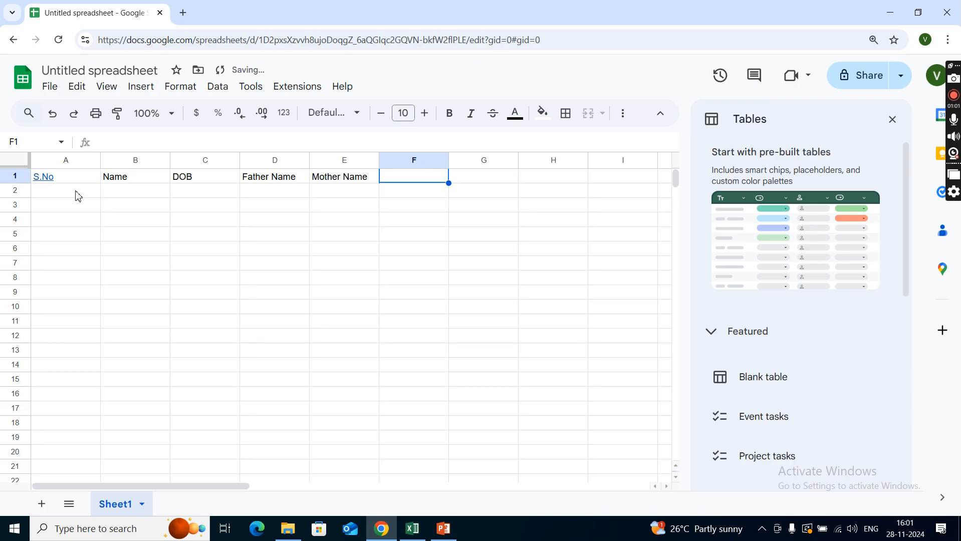
pyautogui.write('Add1')
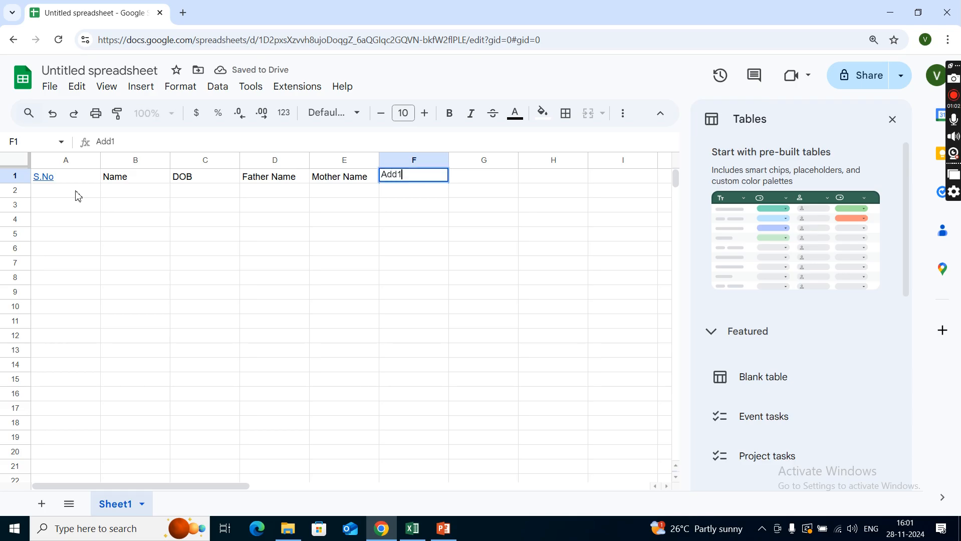
pyautogui.press('Tab')
pyautogui.write('Add2')
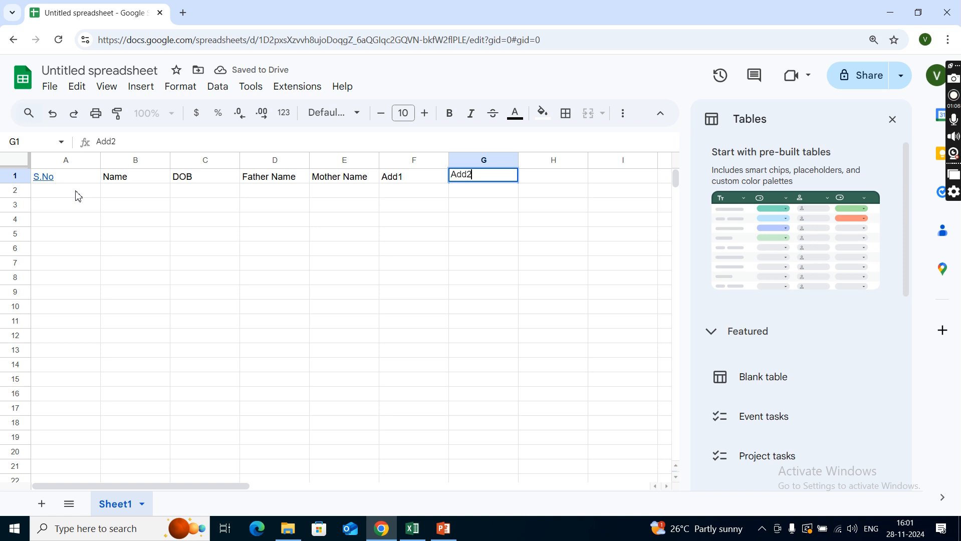
pyautogui.press('Tab')
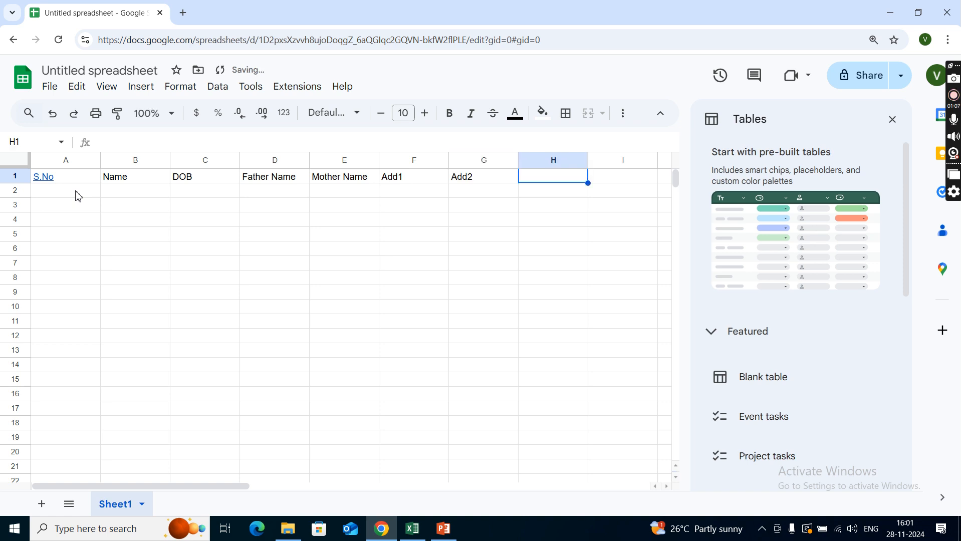
pyautogui.write('Add3')
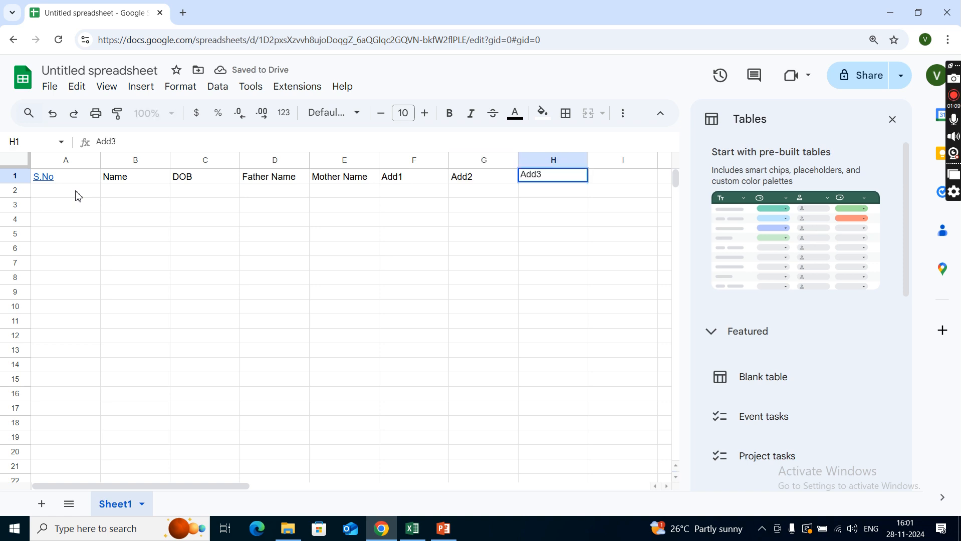
pyautogui.press('Tab')
pyautogui.write('Pin')
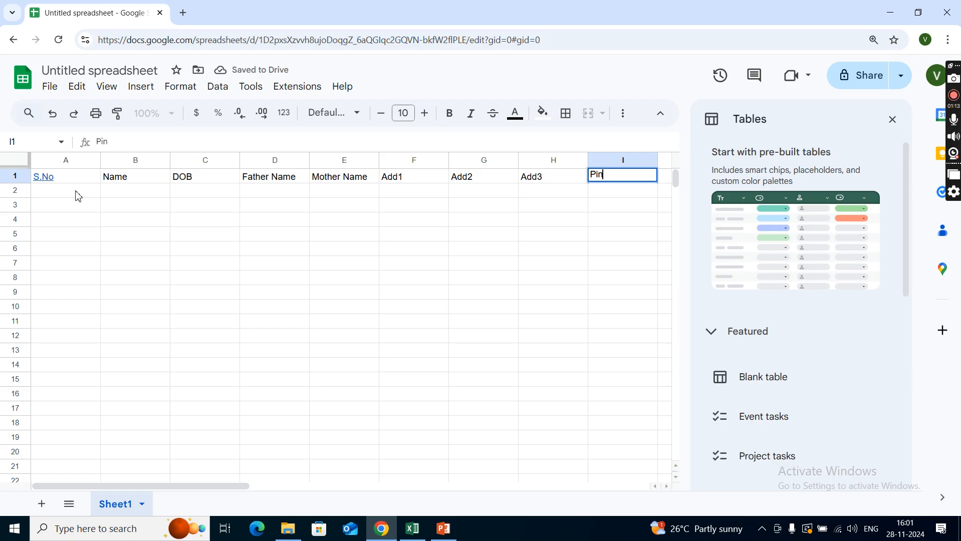
# Fill the S.No column with the serial numbers 1 to 10 in cells A2 to A11
pyautogui.click(109, 196)
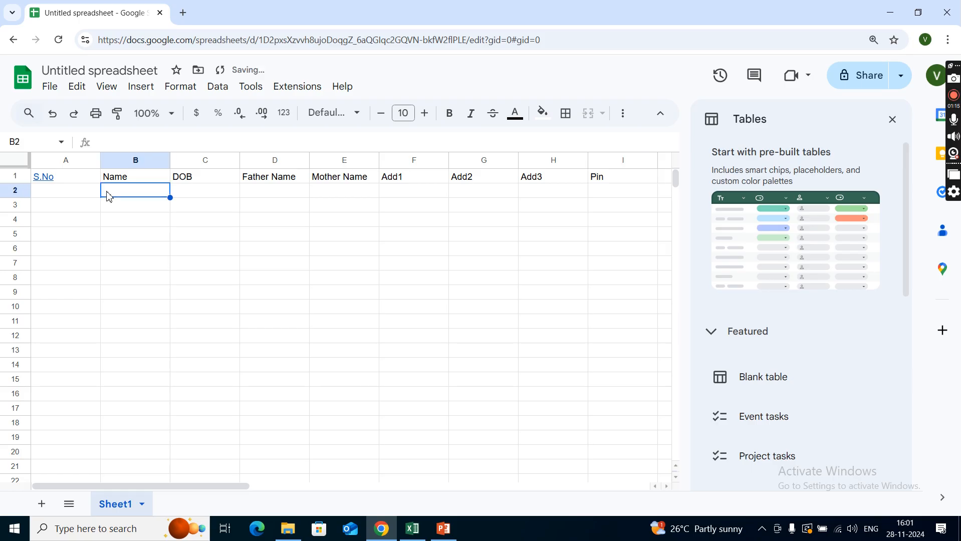
pyautogui.press('Left')
pyautogui.write('1')
pyautogui.press('Return')
pyautogui.write('2')
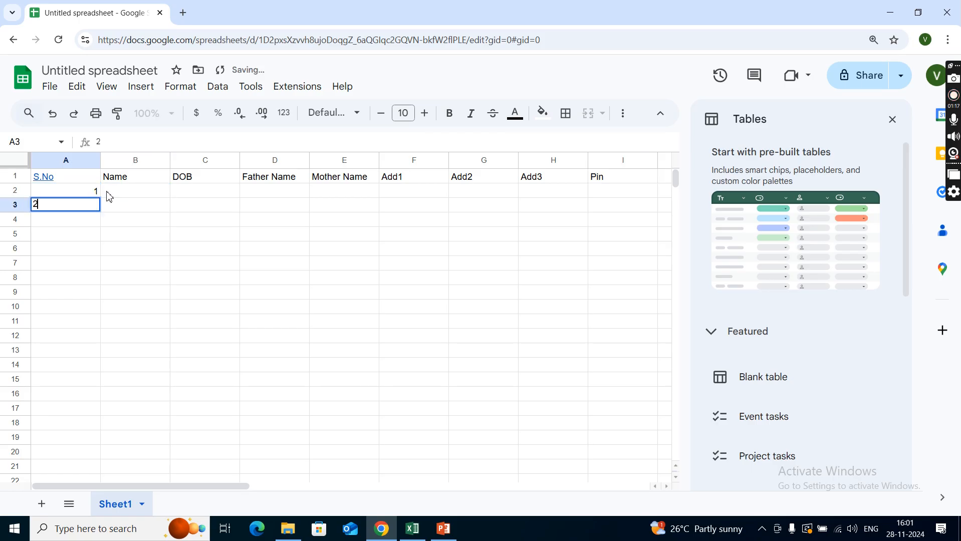
pyautogui.press('Return')
pyautogui.write('3')
pyautogui.press('Return')
pyautogui.write('4')
pyautogui.press('Return')
pyautogui.write('5')
pyautogui.press('Return')
pyautogui.write('6')
pyautogui.press('Return')
pyautogui.write('7')
pyautogui.press('Return')
pyautogui.write('8')
pyautogui.press('Return')
pyautogui.write('9')
pyautogui.press('Return')
pyautogui.write('10')
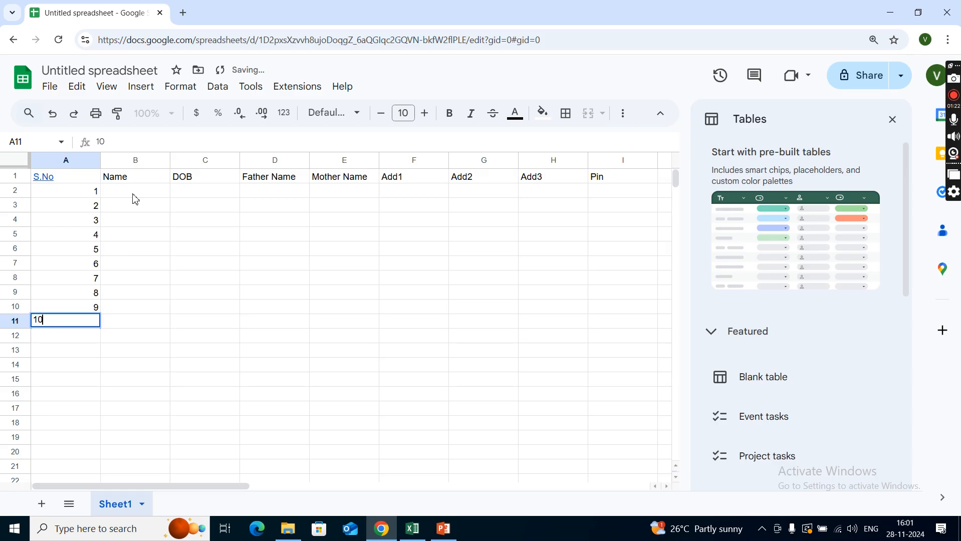
# Enter a person's name for each of serial numbers 1 to 5 in cells B2 to B6
pyautogui.click(135, 195)
pyautogui.write('Raja')
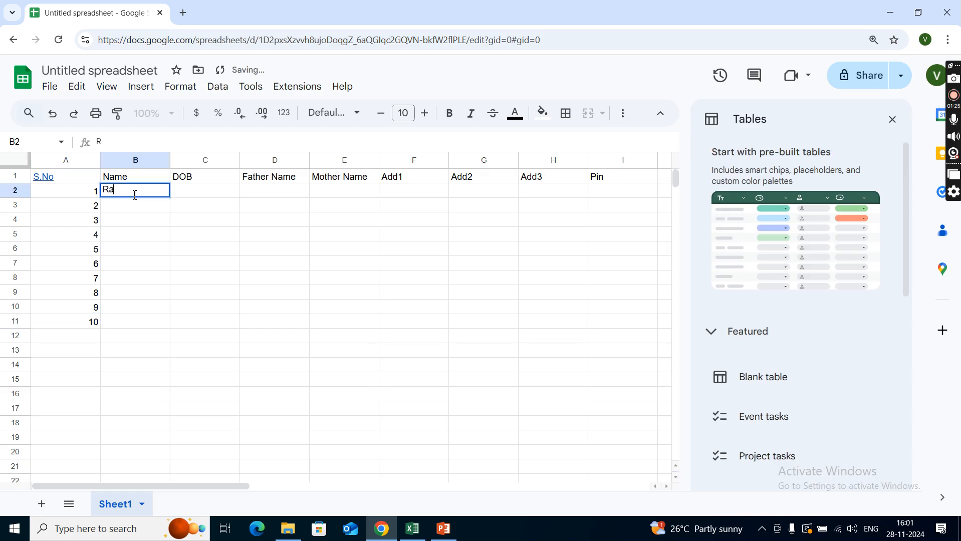
pyautogui.press('Return')
pyautogui.write('R')
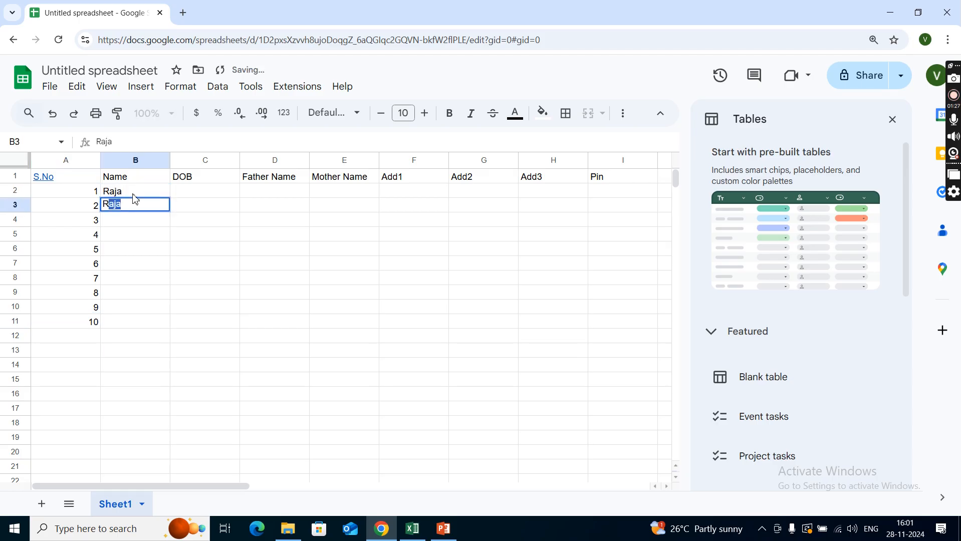
pyautogui.write('ani')
pyautogui.press('Return')
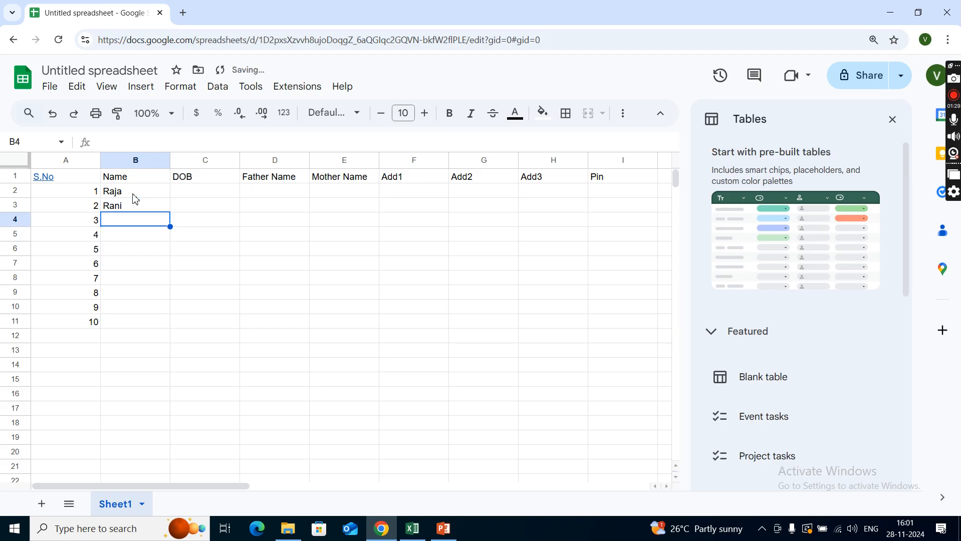
pyautogui.write('Ka')
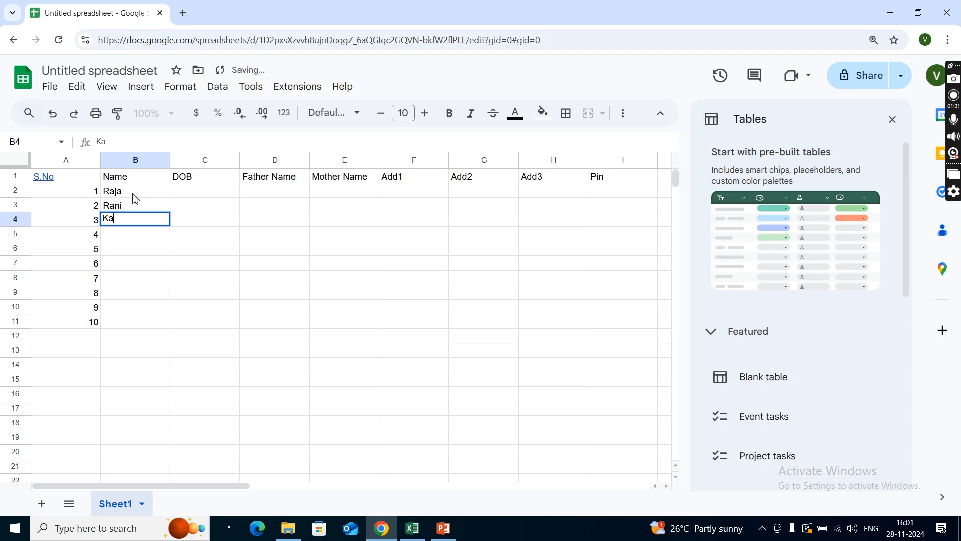
pyautogui.write('vya')
pyautogui.press('Return')
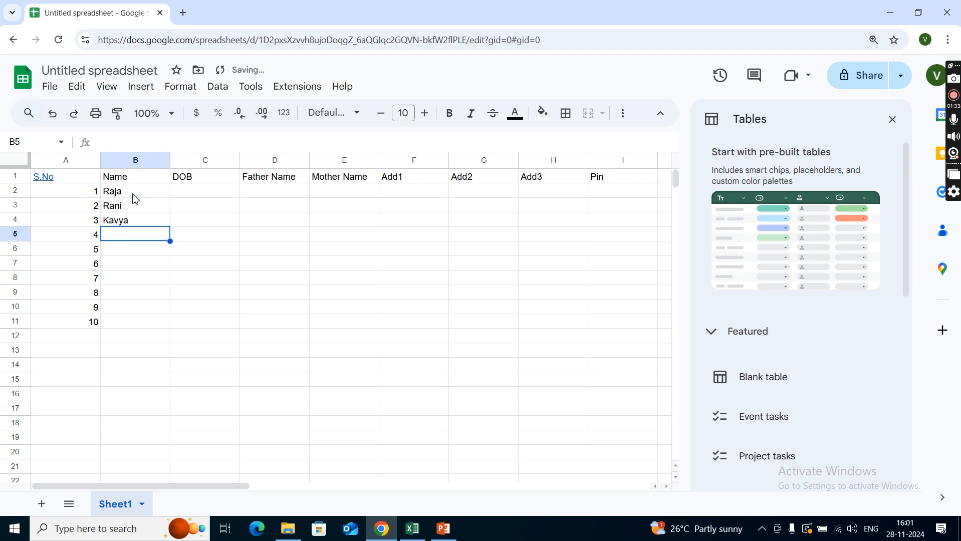
pyautogui.write('Mala')
pyautogui.press('Return')
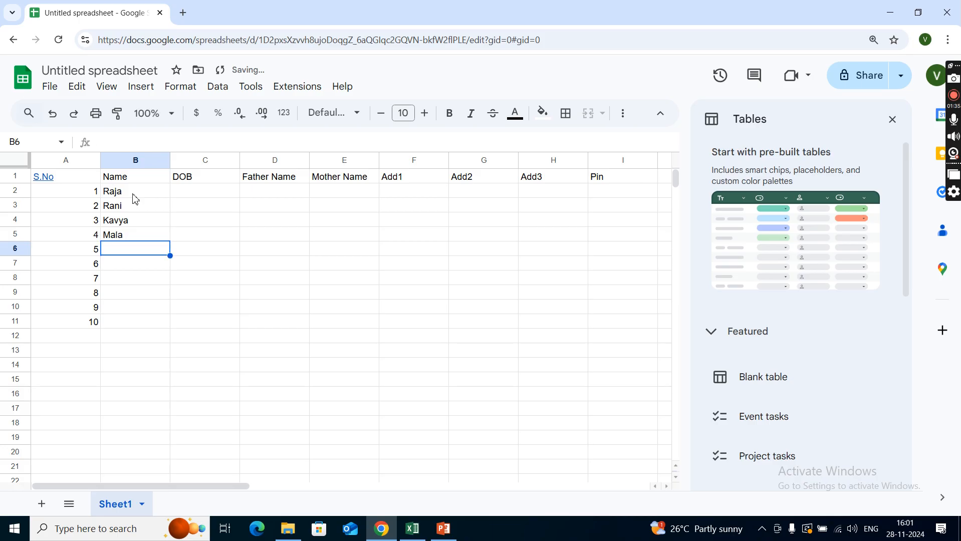
pyautogui.write('Suma')
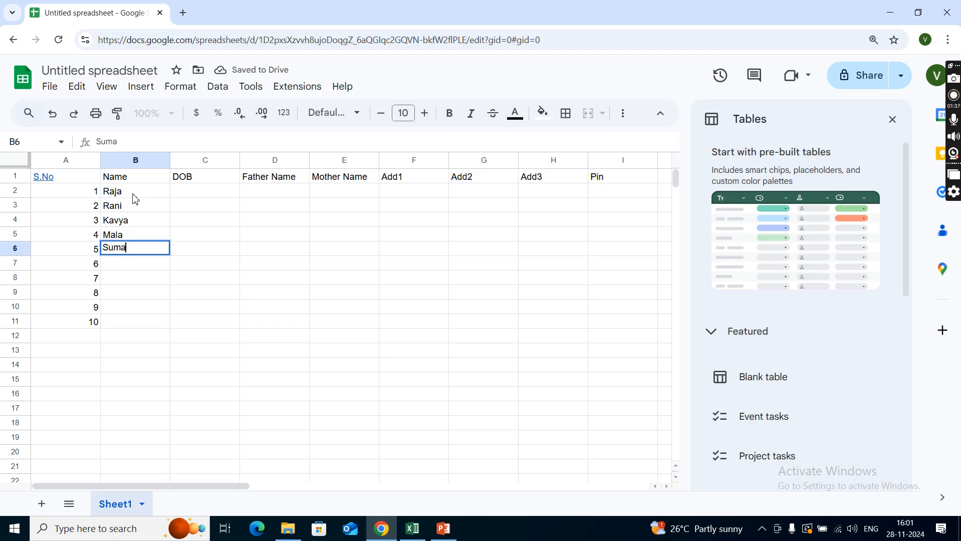
pyautogui.write('thi')
pyautogui.press('Return')
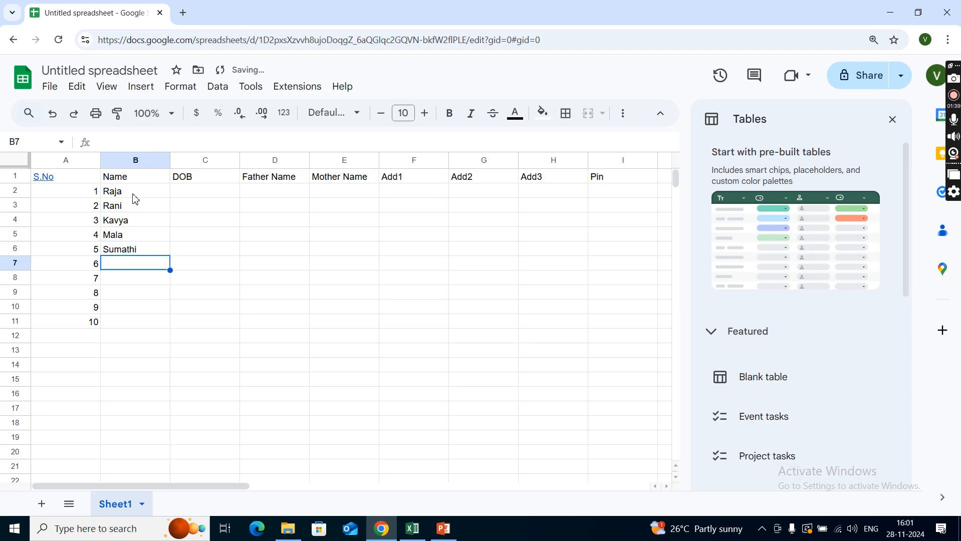
# Enter a person's name for each of serial numbers 6 to 10 in cells B7 to B11
pyautogui.write('Bavya')
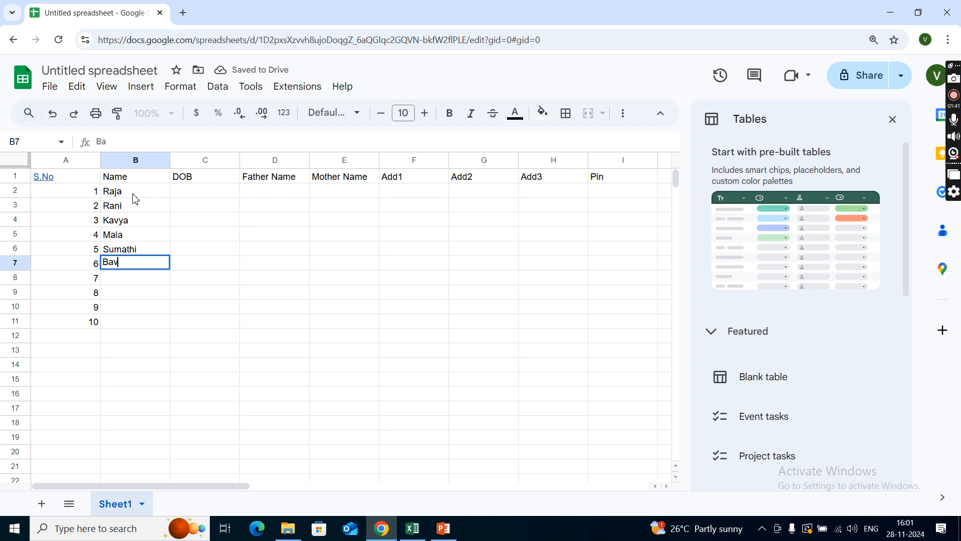
pyautogui.press('Return')
pyautogui.write('Navya')
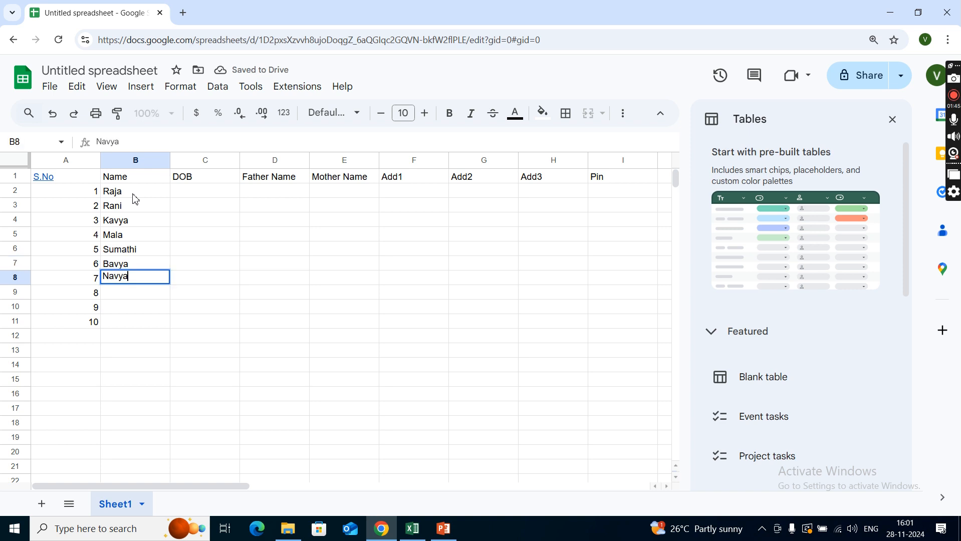
pyautogui.press('Return')
pyautogui.write('Sagar')
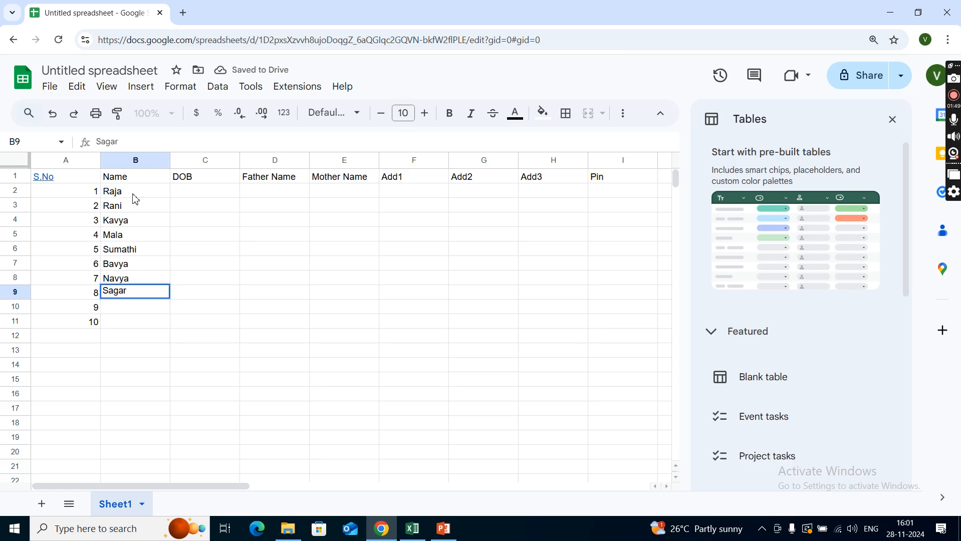
pyautogui.press('Return')
pyautogui.write('S')
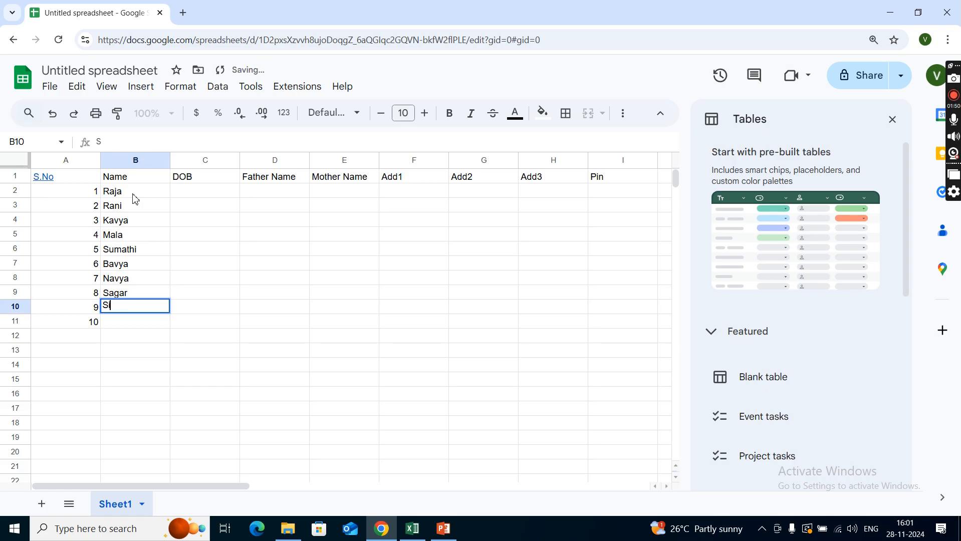
pyautogui.write('indhu')
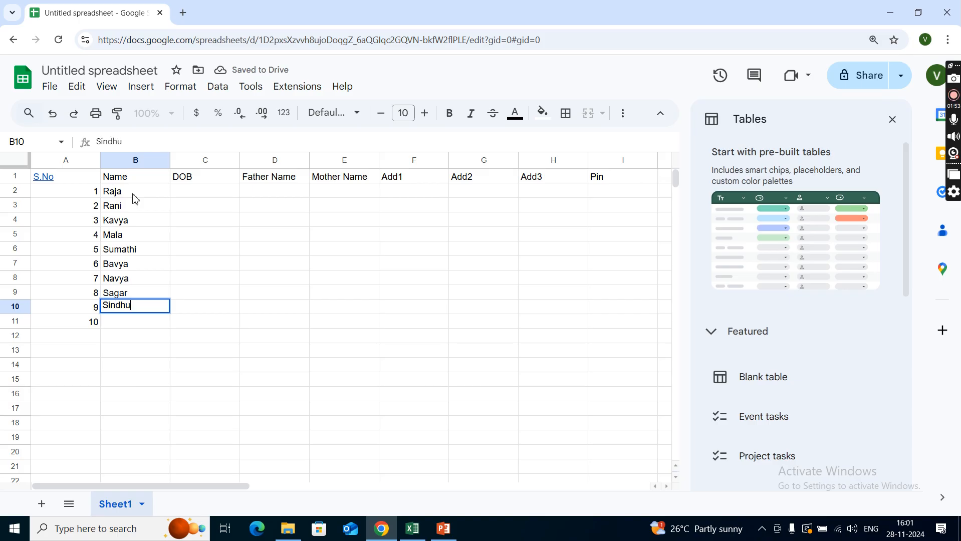
pyautogui.press('Return')
pyautogui.write('Velu')
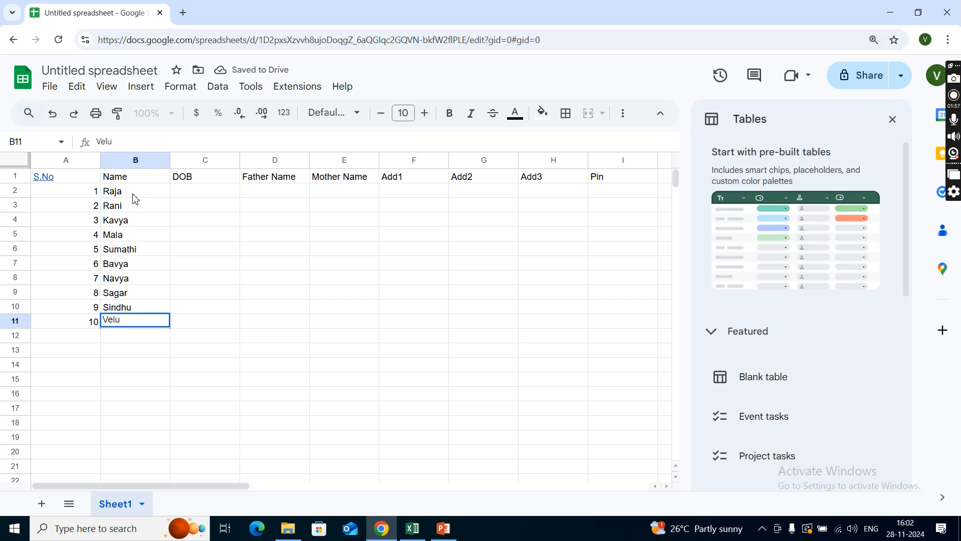
pyautogui.press('Return')
pyautogui.click(135, 196)
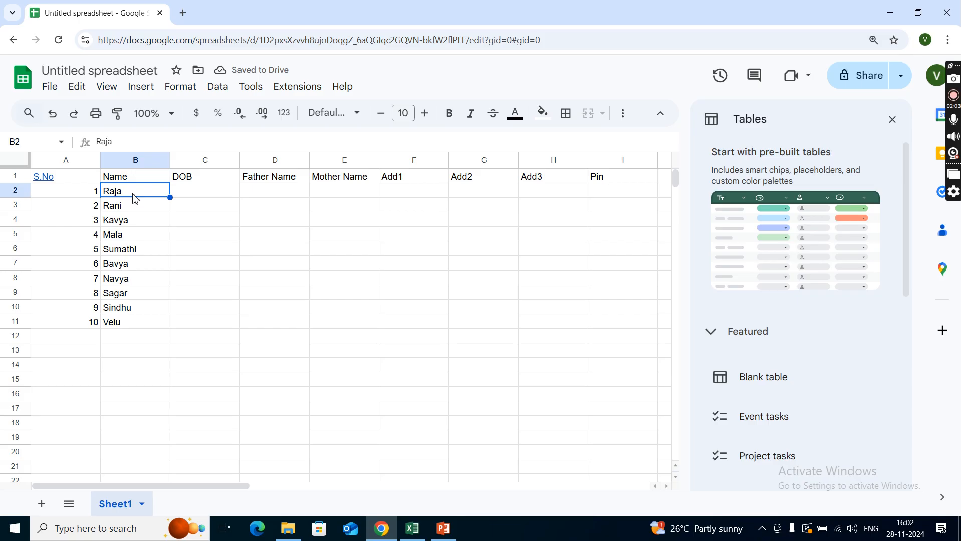
# Protect the range A2:B11 with the serial numbers and names, restricting editing to Only you
pyautogui.click(895, 122)
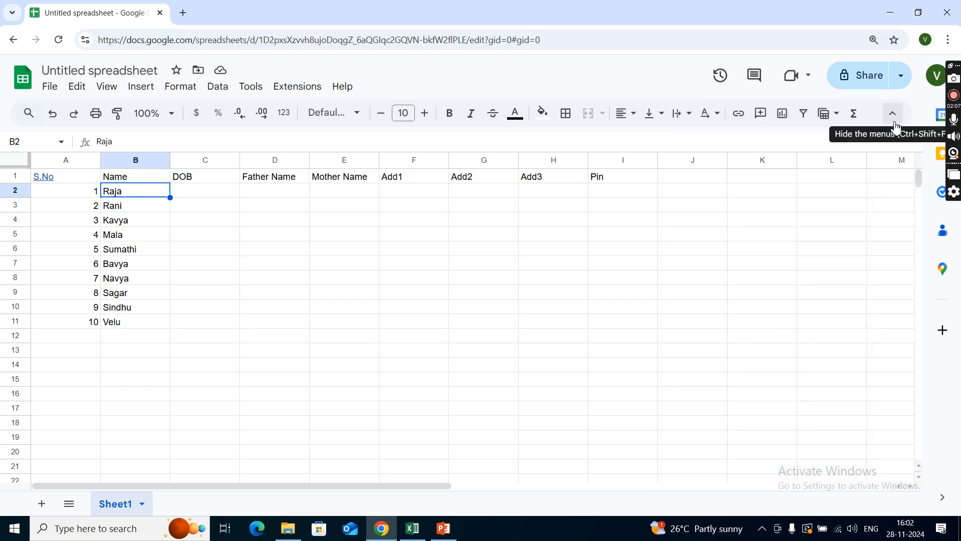
pyautogui.click(67, 196)
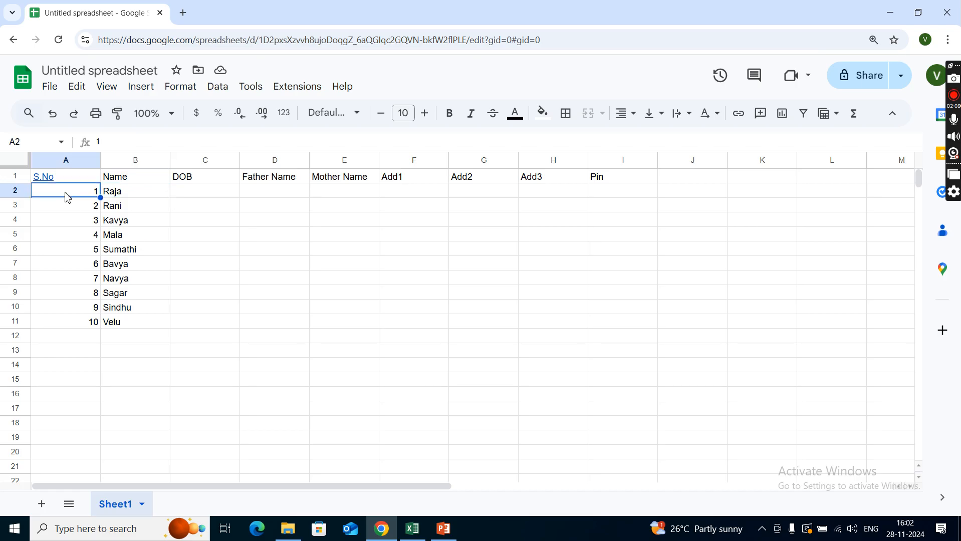
pyautogui.keyDown('shift'); pyautogui.click(138, 327); pyautogui.keyUp('shift')
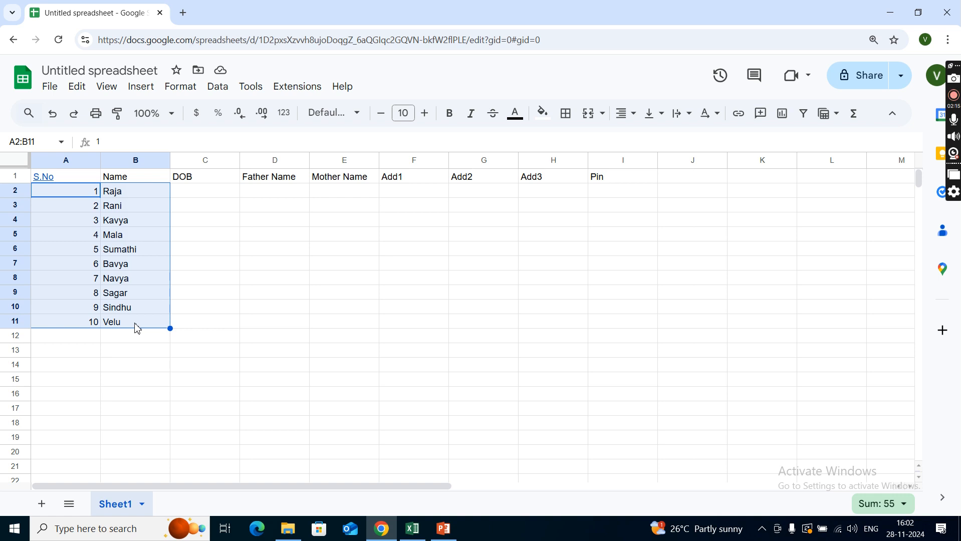
pyautogui.click(210, 96)
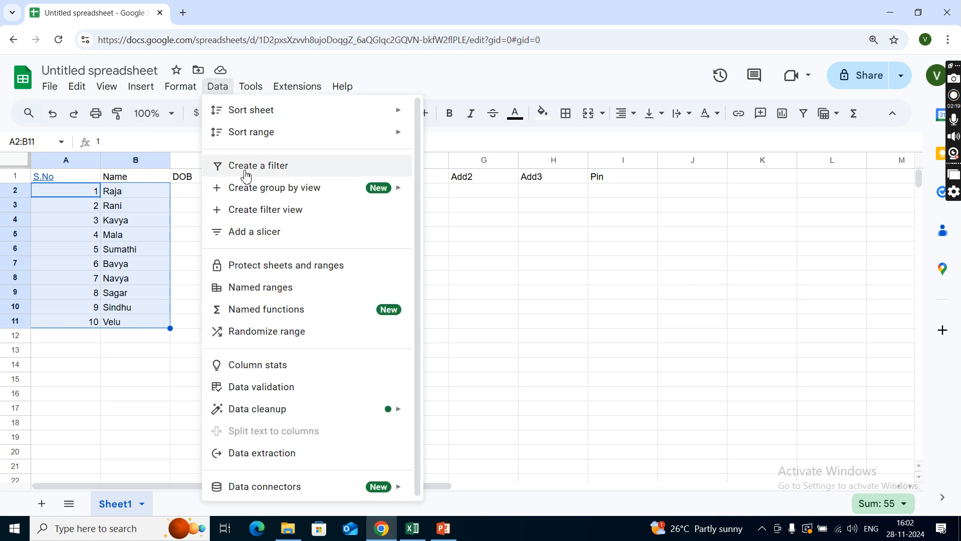
pyautogui.click(276, 269)
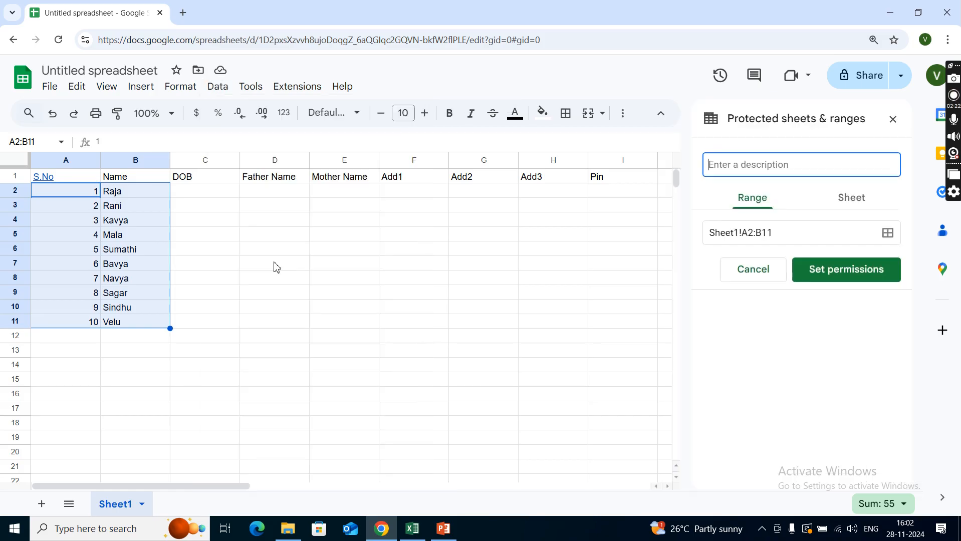
pyautogui.click(820, 279)
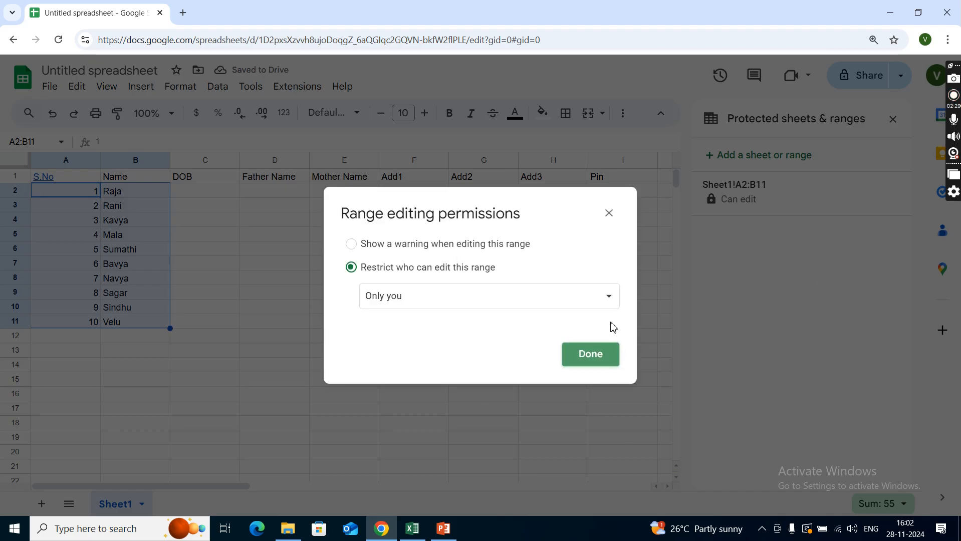
pyautogui.click(612, 302)
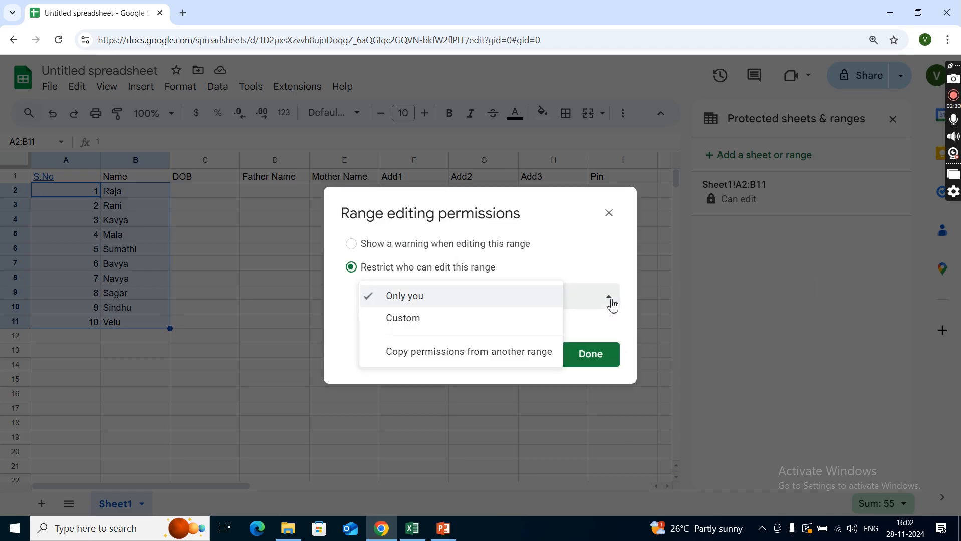
pyautogui.click(612, 304)
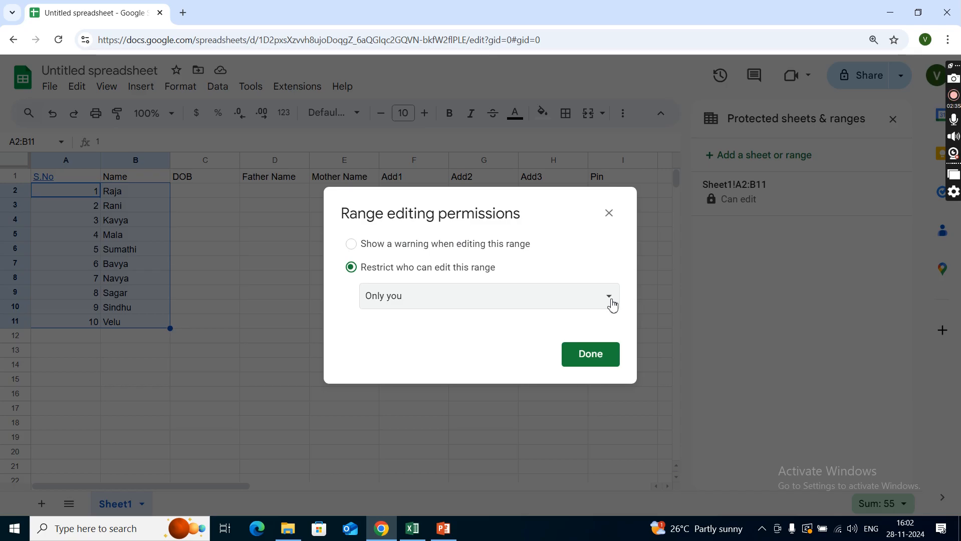
pyautogui.click(591, 355)
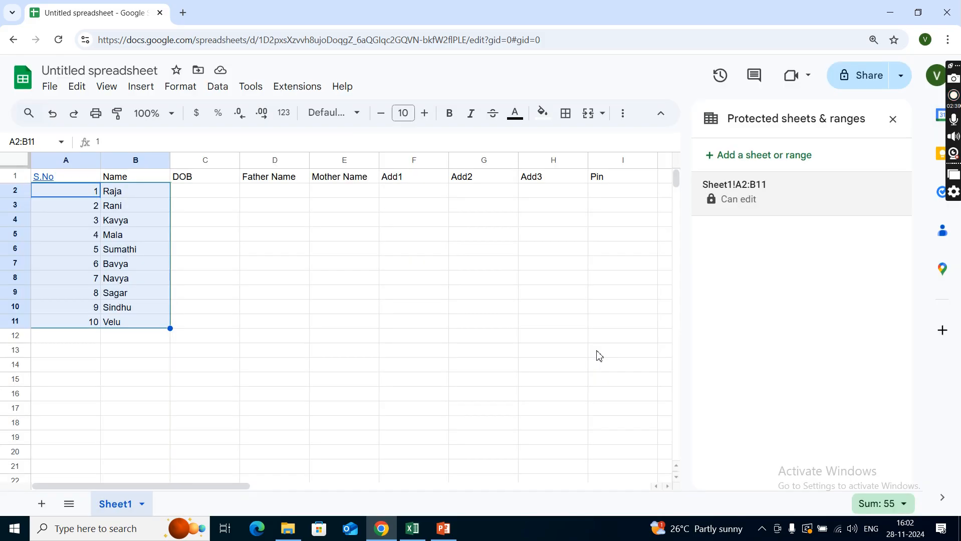
pyautogui.click(115, 249)
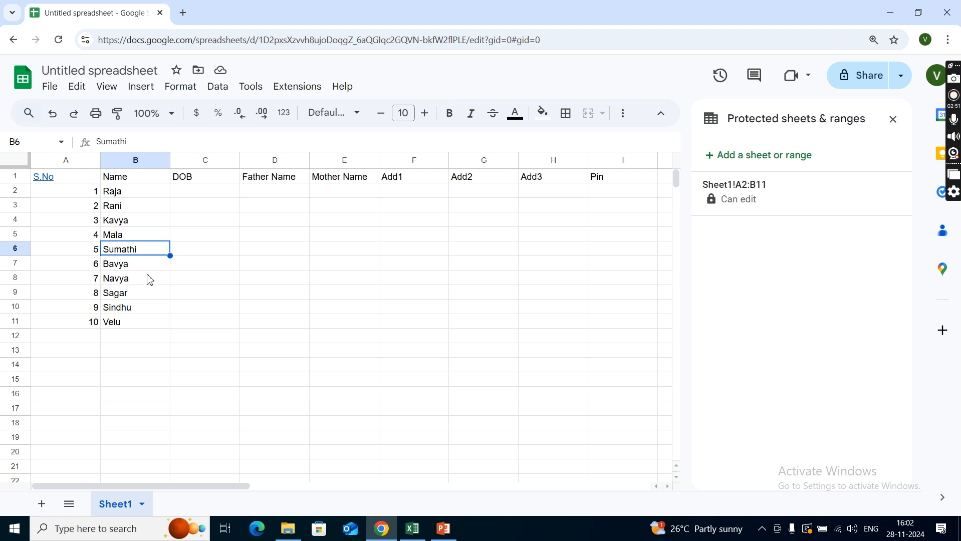
# Start sharing the spreadsheet with others and save it under the name Bio
pyautogui.click(50, 86)
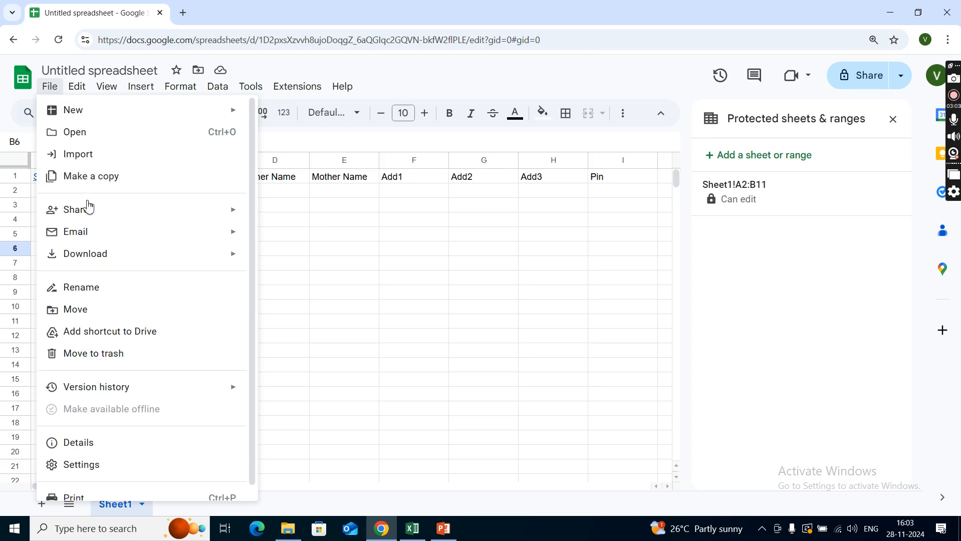
pyautogui.moveTo(89, 210)
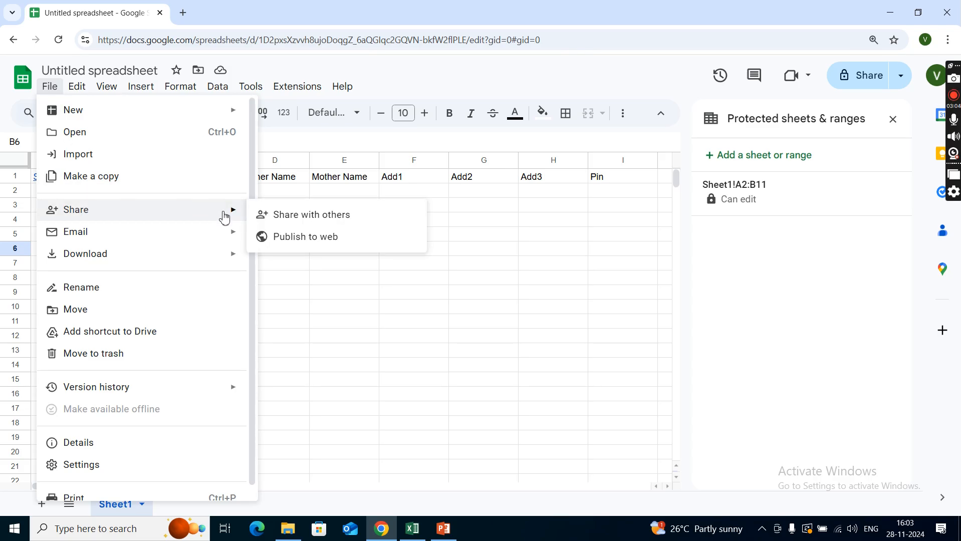
pyautogui.click(284, 216)
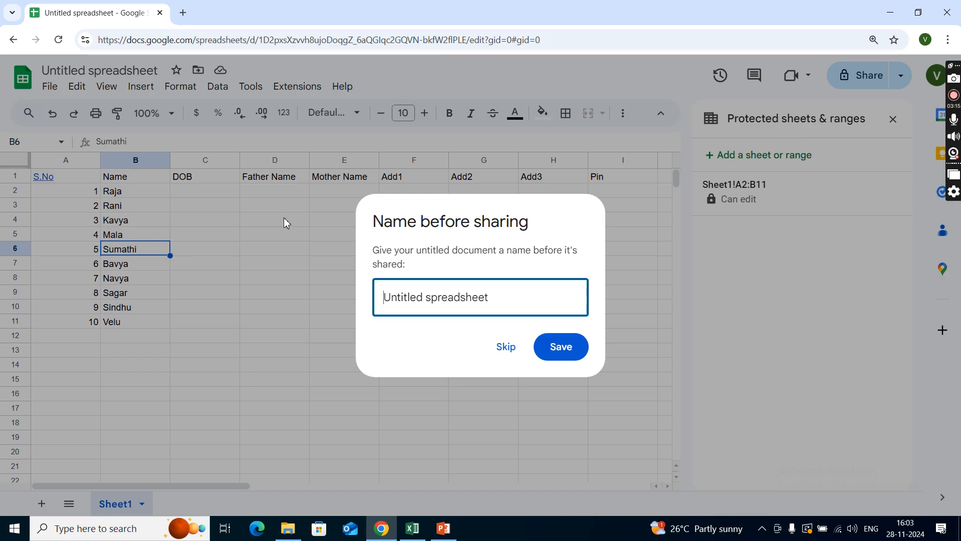
pyautogui.write('Bio')
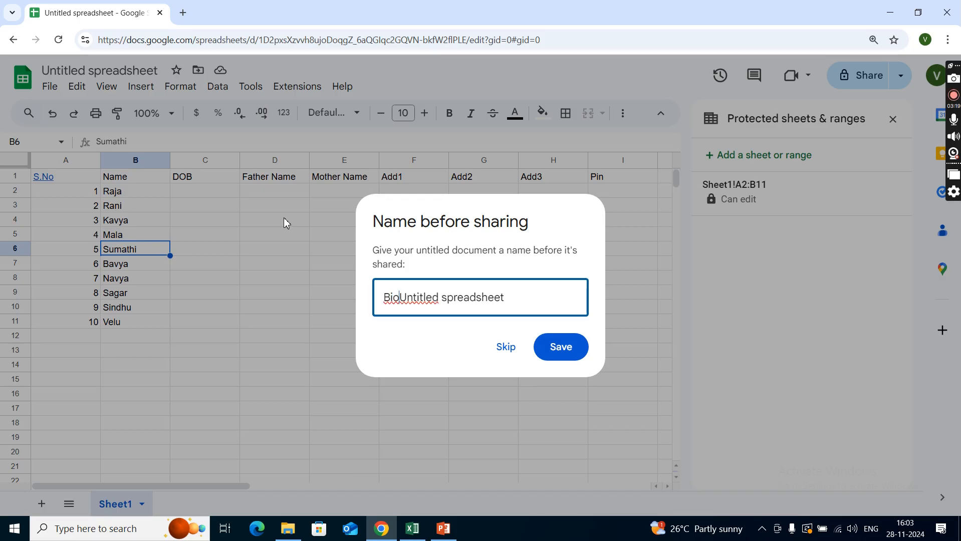
pyautogui.press('Delete')
pyautogui.press('Delete')
pyautogui.press('Delete')
pyautogui.press('Delete')
pyautogui.press('Delete')
pyautogui.press('Delete')
pyautogui.press('Delete')
pyautogui.press('Delete')
pyautogui.press('Delete')
pyautogui.press('Delete')
pyautogui.press('Delete')
pyautogui.press('Delete')
pyautogui.press('Delete')
pyautogui.press('Delete')
pyautogui.press('Delete')
pyautogui.press('Delete')
pyautogui.press('Delete')
pyautogui.press('Delete')
pyautogui.press('Delete')
pyautogui.press('Delete')
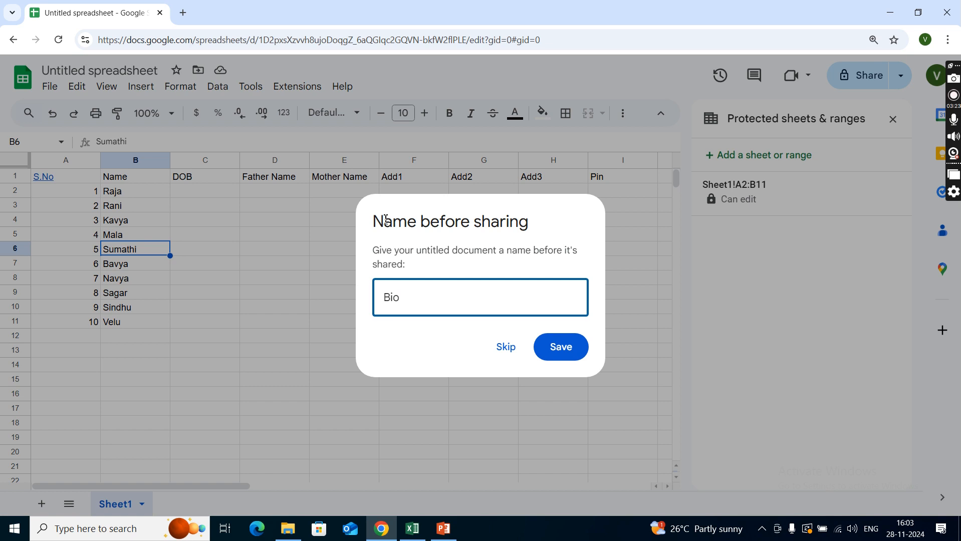
pyautogui.click(560, 350)
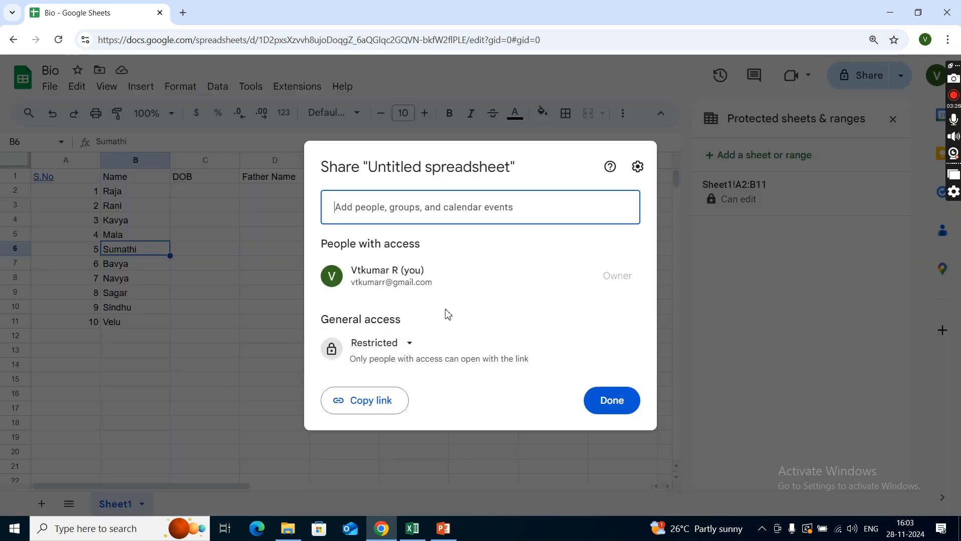
# Share the spreadsheet with the second suggested contact as Editor, with notification, and send the invitation
pyautogui.click(421, 207)
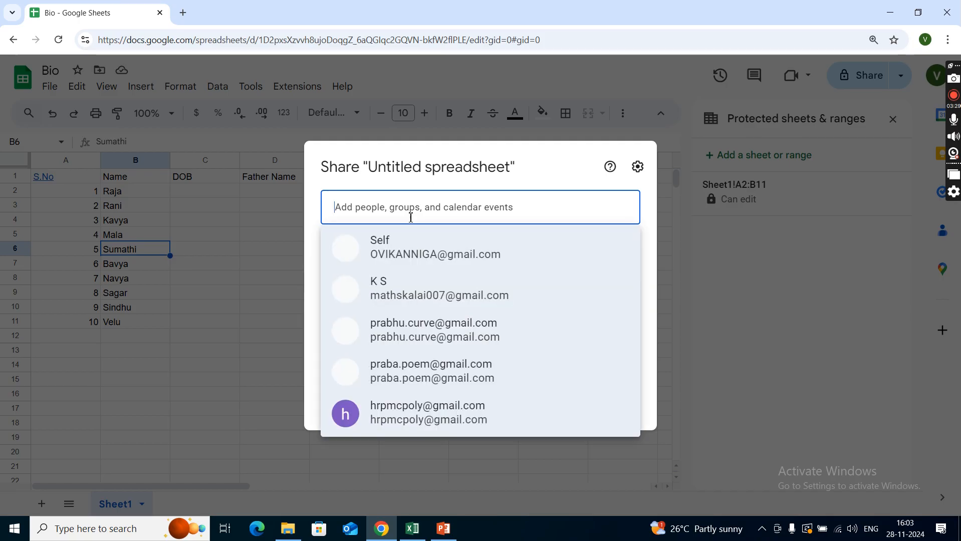
pyautogui.click(426, 289)
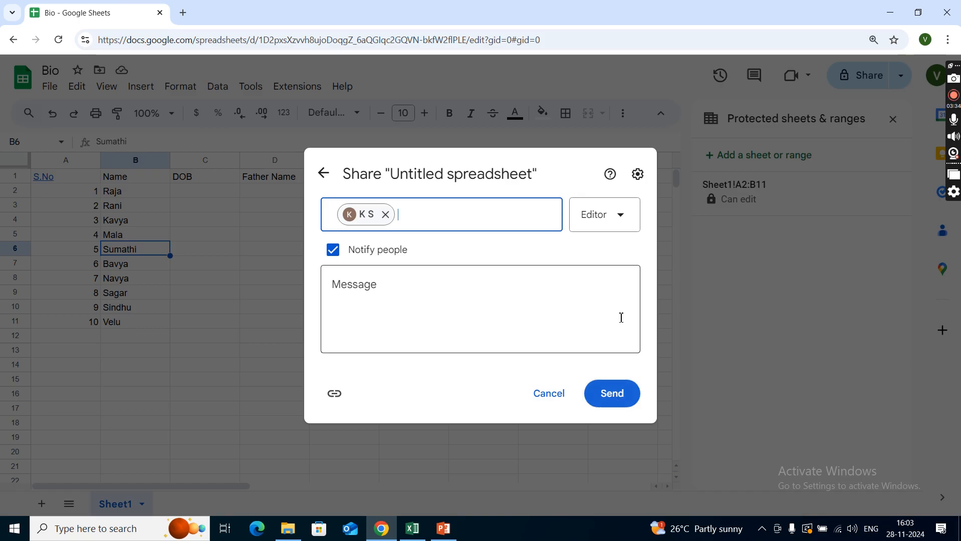
pyautogui.click(621, 227)
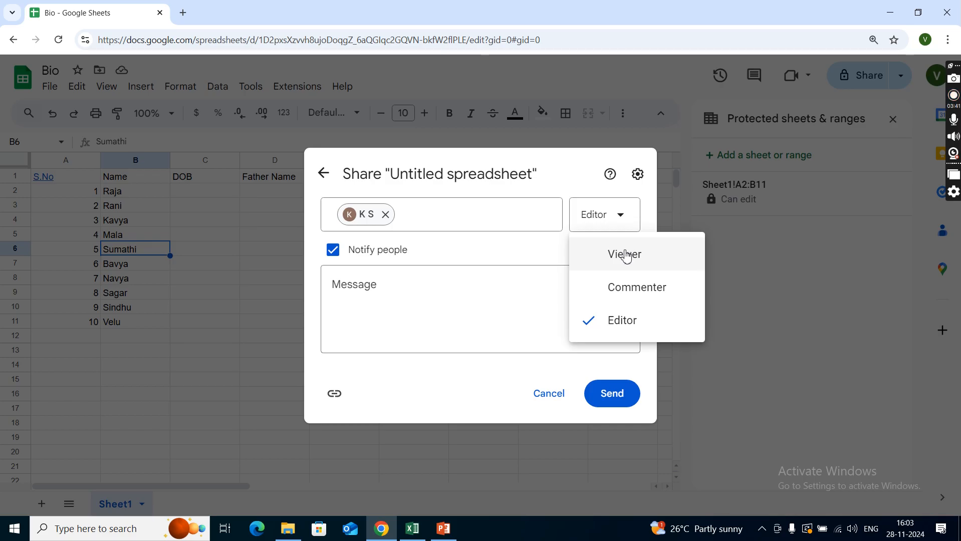
pyautogui.click(611, 394)
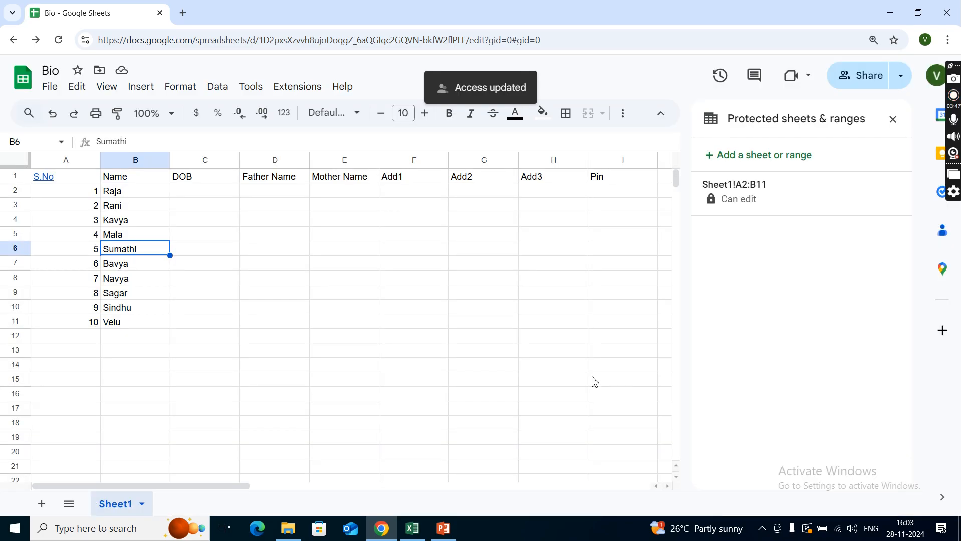
pyautogui.click(195, 195)
pyautogui.press('Right')
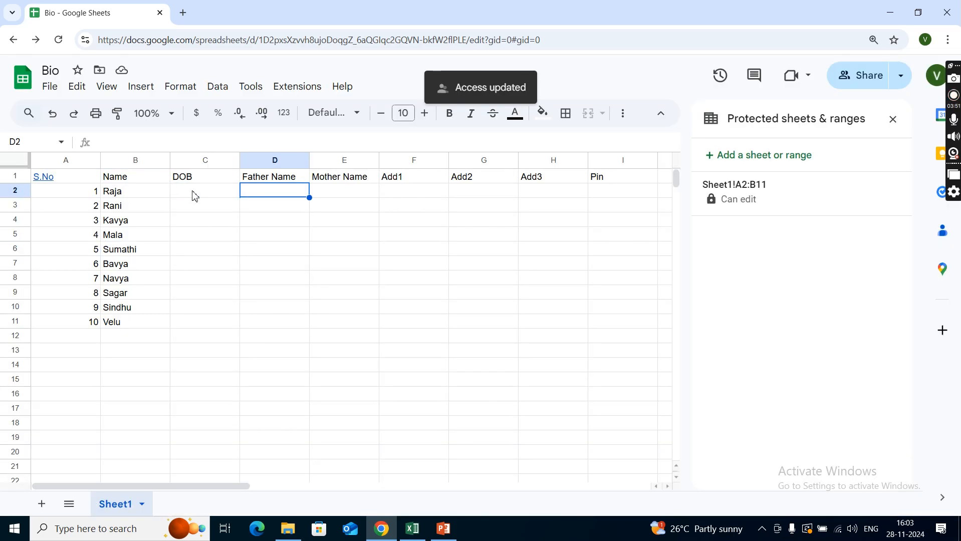
pyautogui.press('Right')
pyautogui.press('Right')
pyautogui.press('Down')
pyautogui.press('Down')
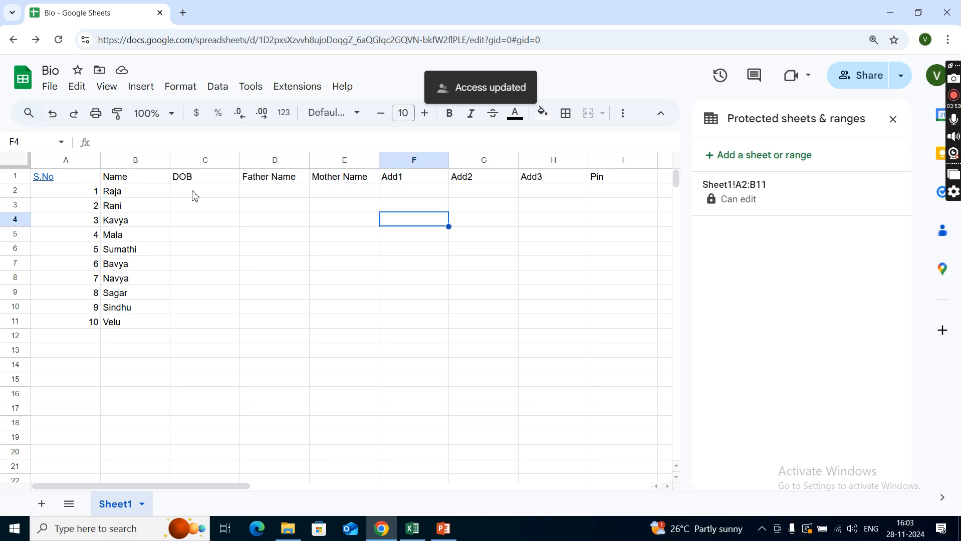
pyautogui.press('Left')
pyautogui.press('Left')
pyautogui.press('Left')
pyautogui.press('Left')
pyautogui.press('Left')
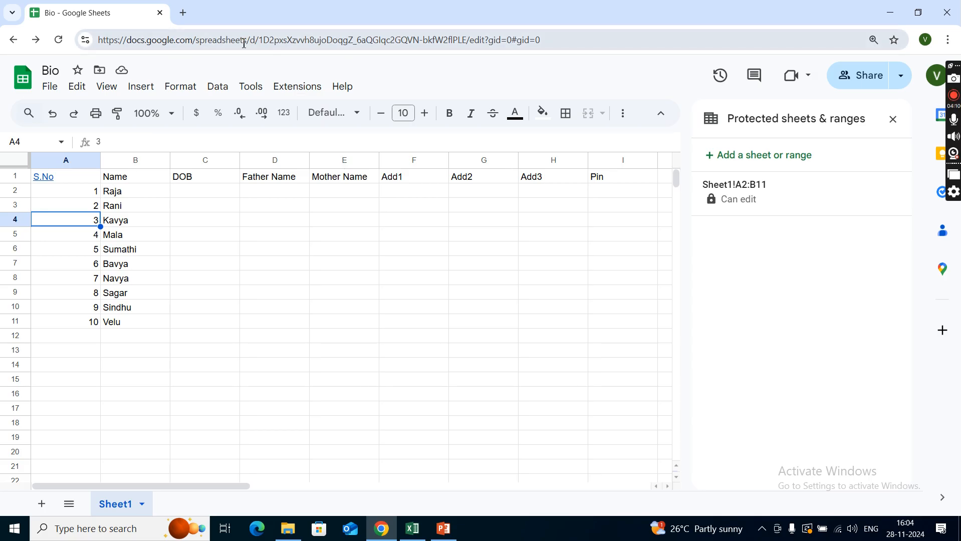
# Open Google Drive in a new browser tab and bring up the sharing settings of the Bio spreadsheet
pyautogui.click(183, 13)
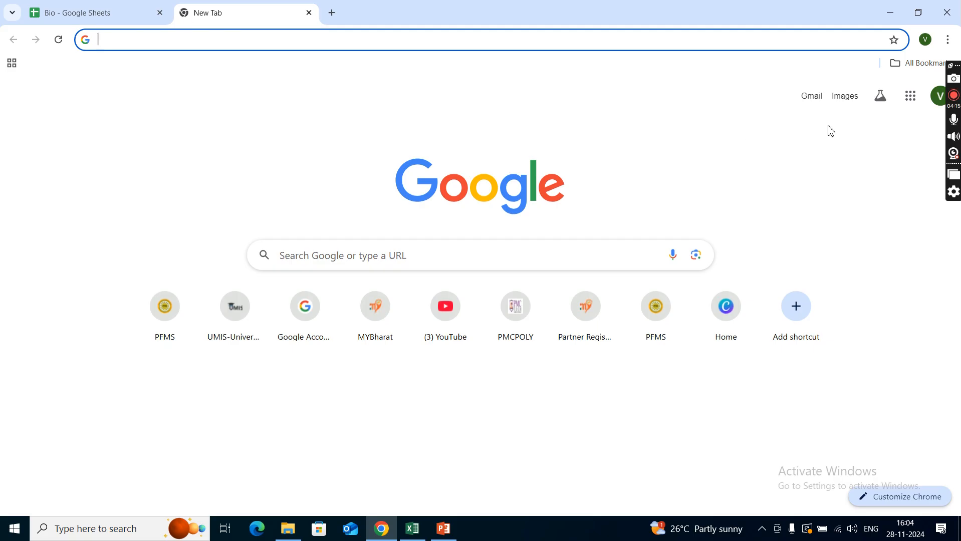
pyautogui.click(909, 98)
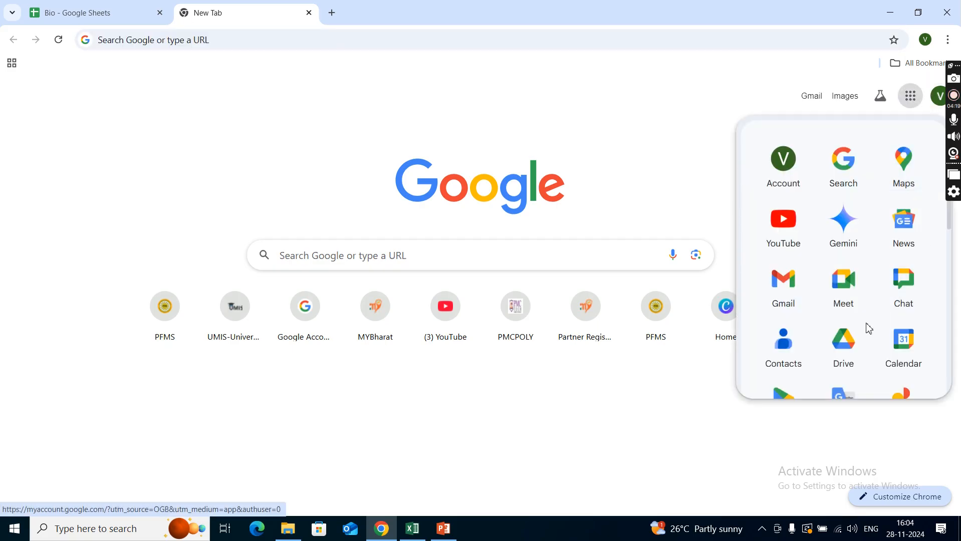
pyautogui.click(856, 347)
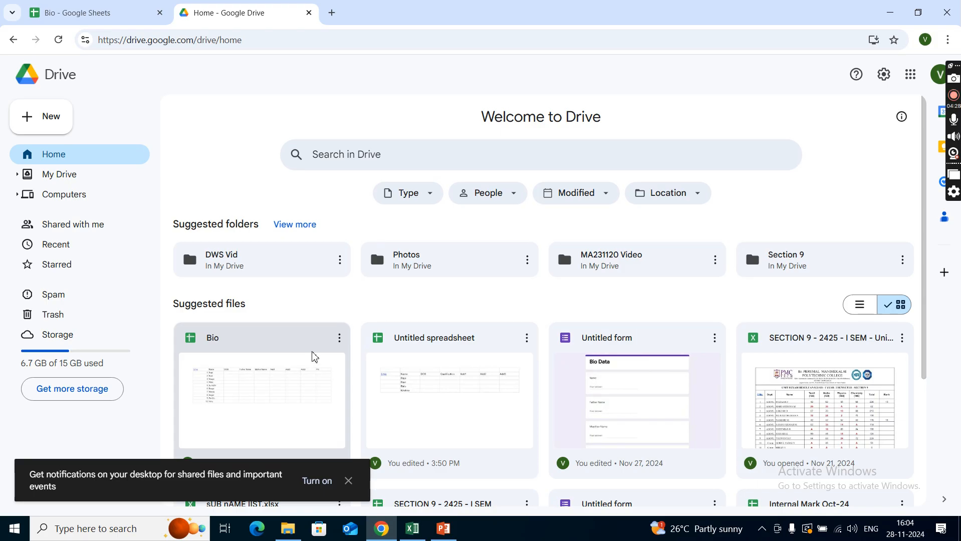
pyautogui.click(339, 339)
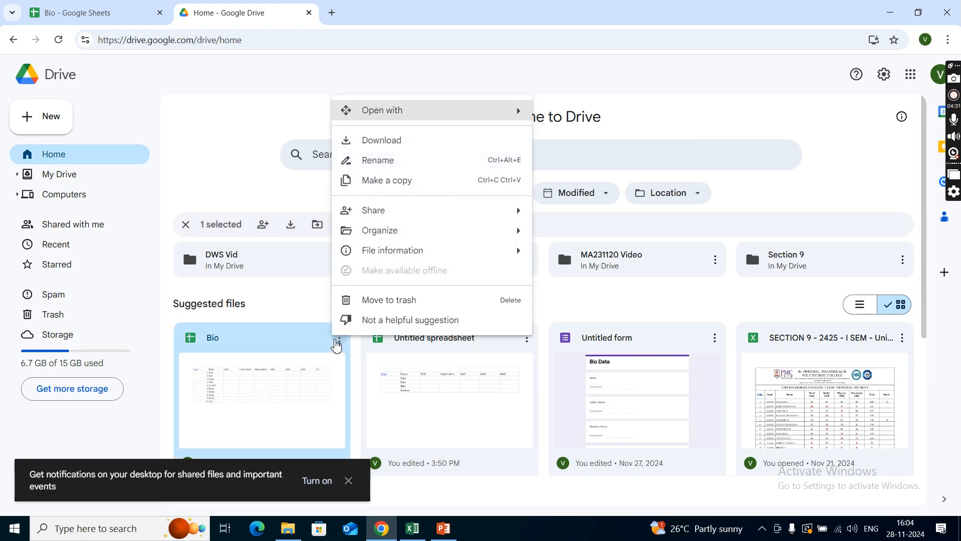
pyautogui.moveTo(448, 221)
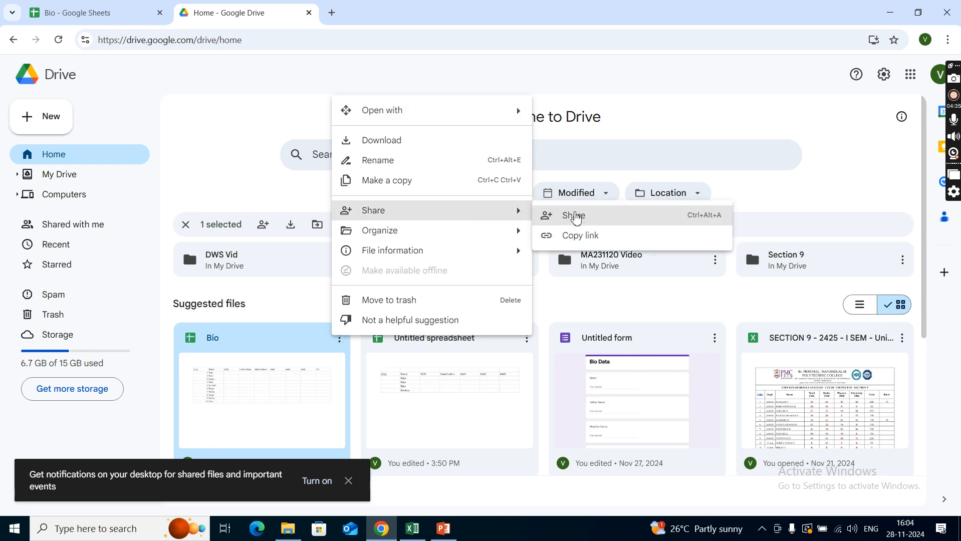
pyautogui.click(576, 217)
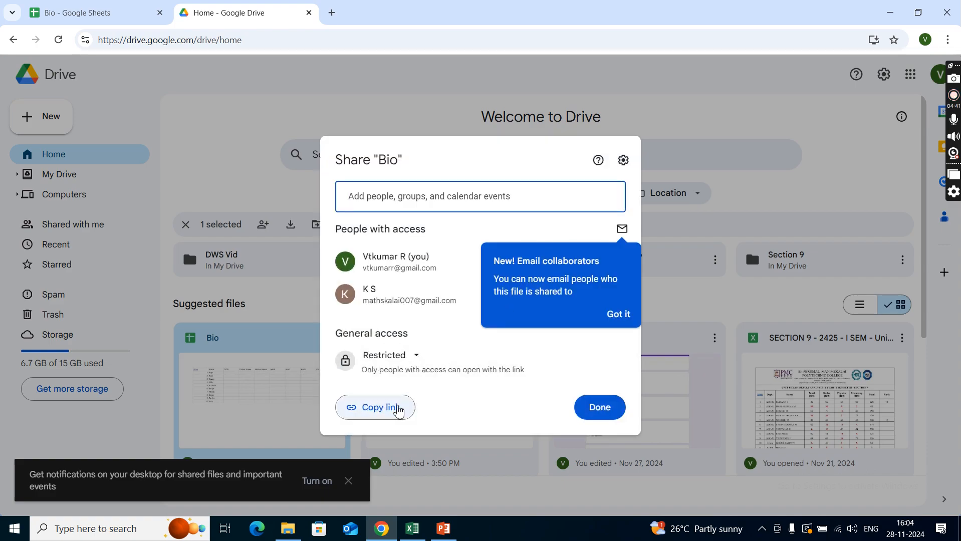
# Set the Bio file's general access to Anyone with the link as Editor, and return it to Restricted
pyautogui.click(415, 365)
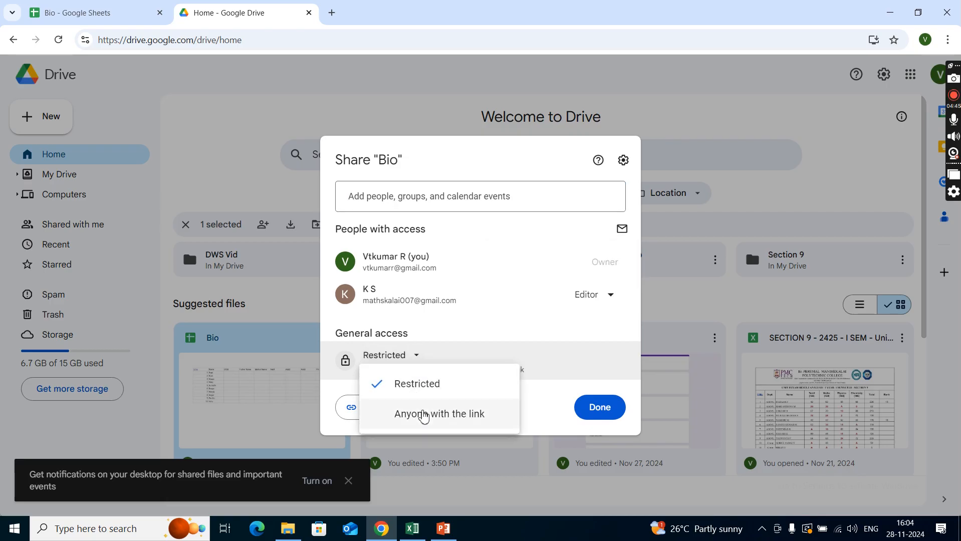
pyautogui.click(424, 416)
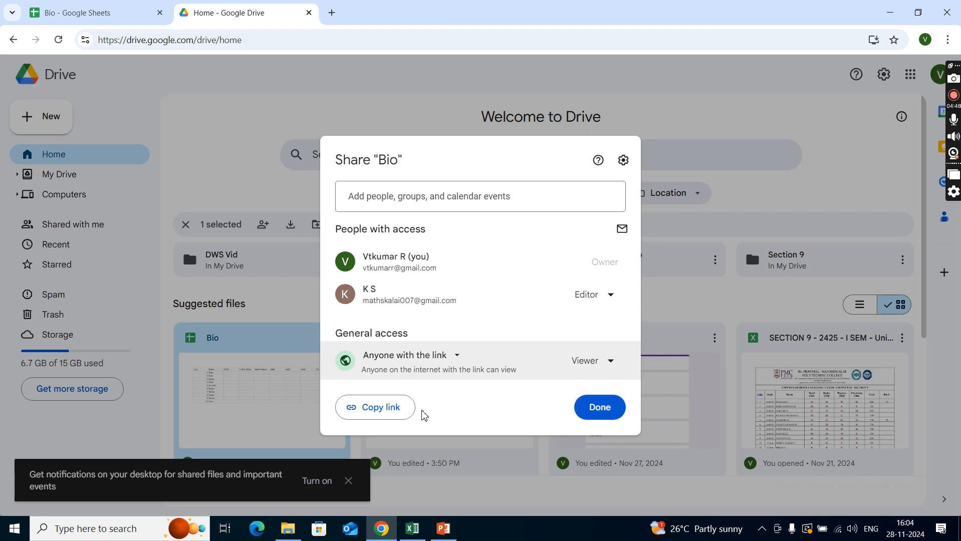
pyautogui.click(608, 362)
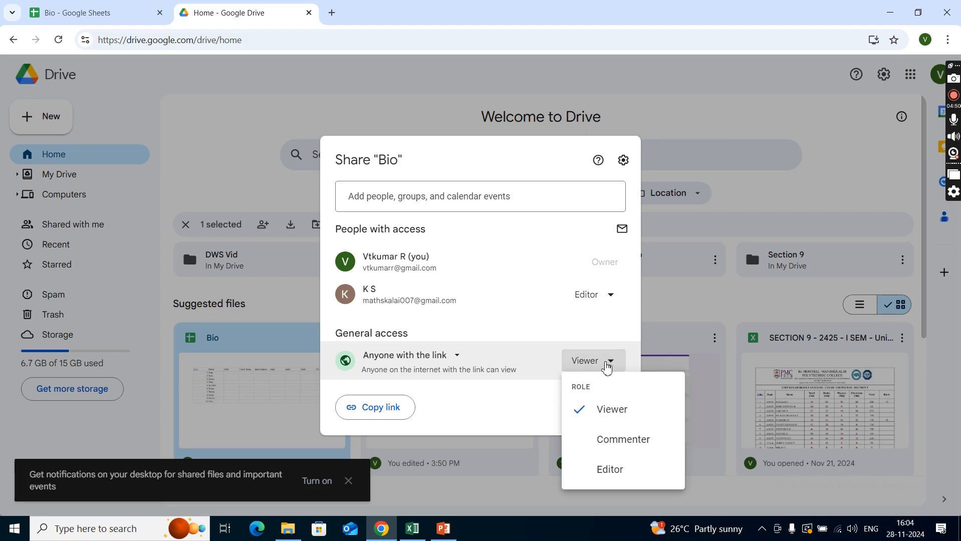
pyautogui.click(620, 472)
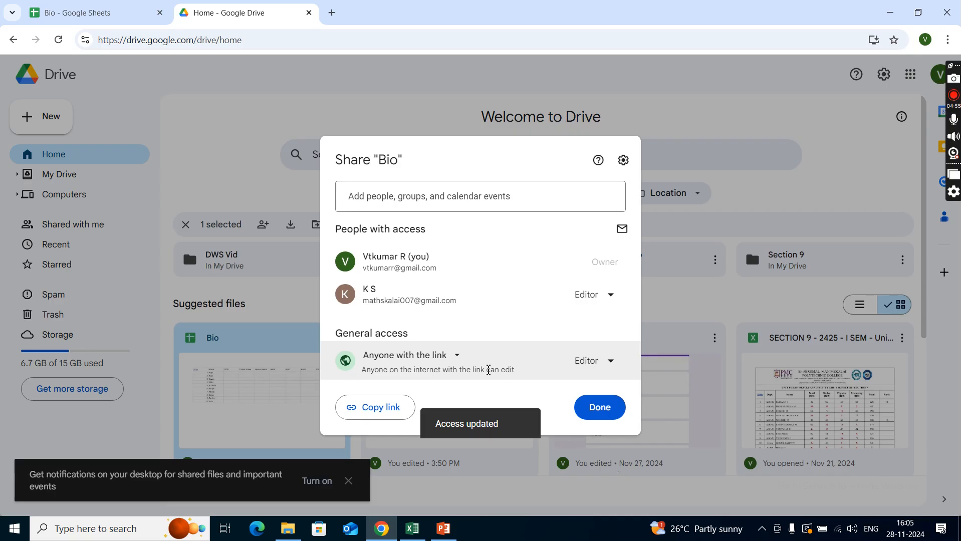
pyautogui.click(461, 360)
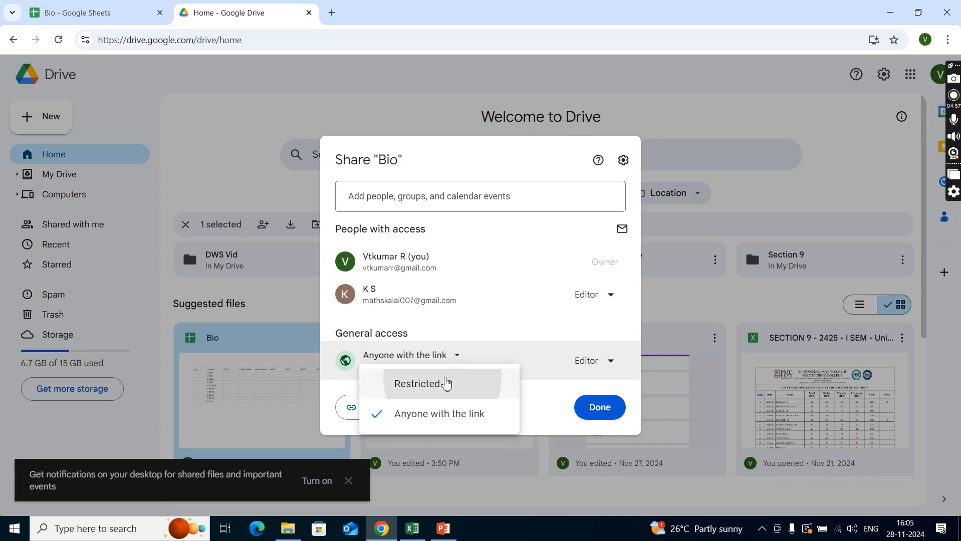
pyautogui.click(444, 383)
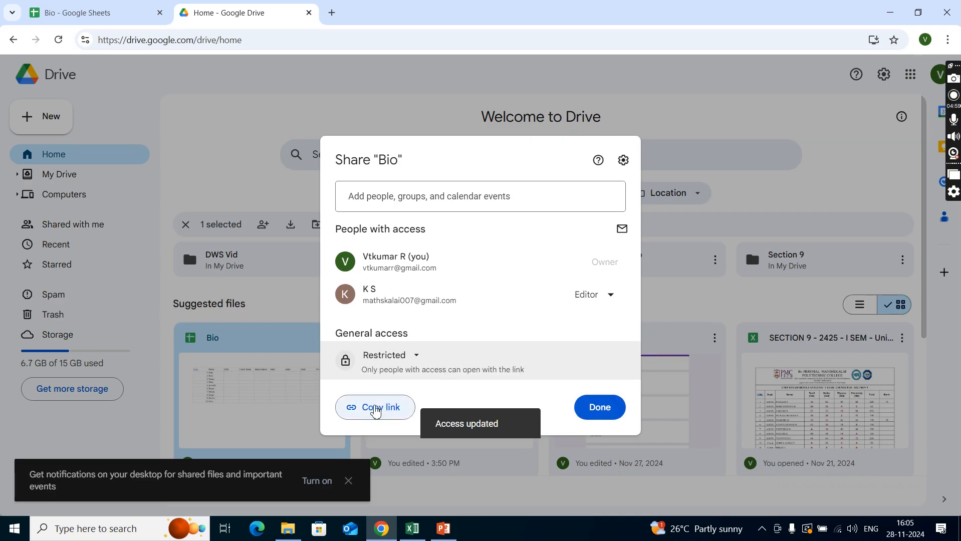
# Copy the sharing link of the Bio file and close its sharing settings
pyautogui.click(376, 411)
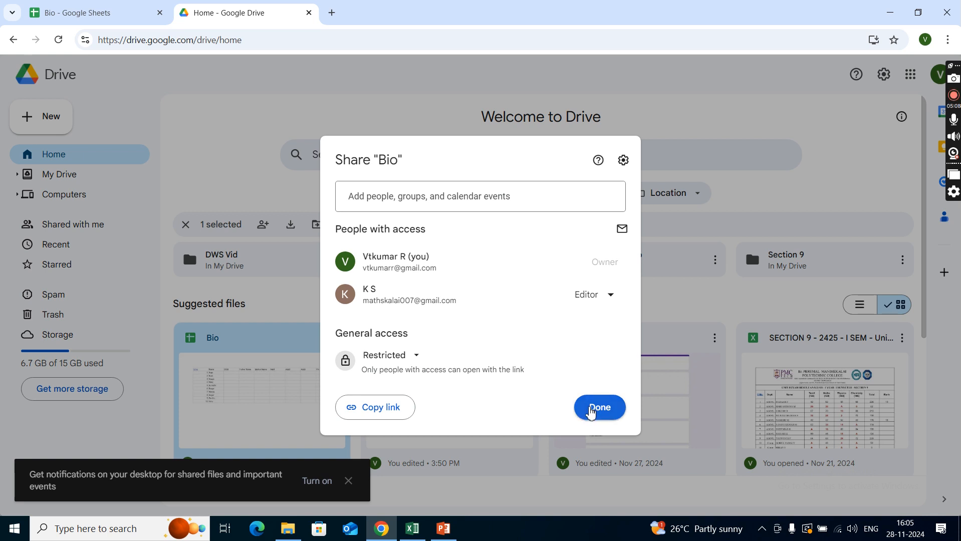
pyautogui.click(591, 413)
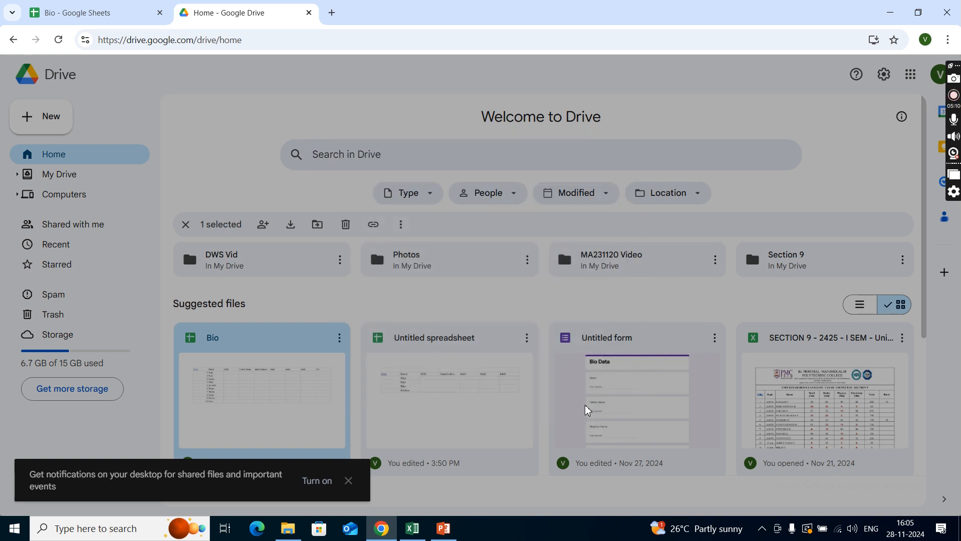
# Return to the Bio spreadsheet and bring up the range protection settings for cell B7 to review them
pyautogui.click(117, 20)
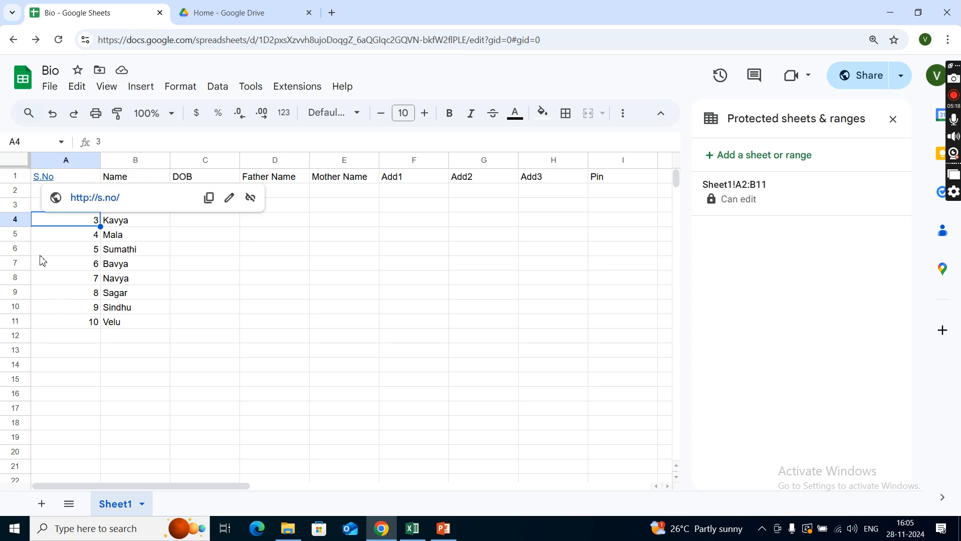
pyautogui.click(107, 265)
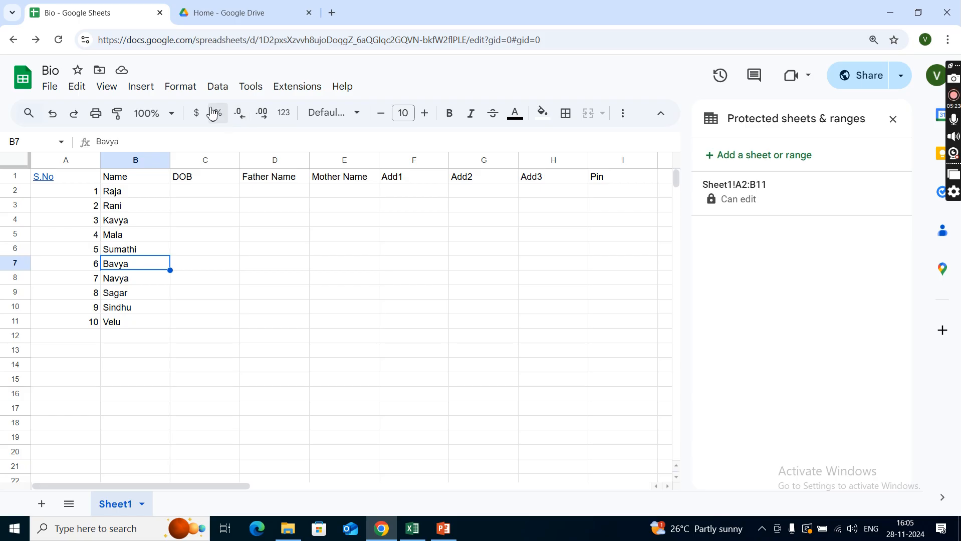
pyautogui.click(179, 88)
pyautogui.moveTo(218, 87)
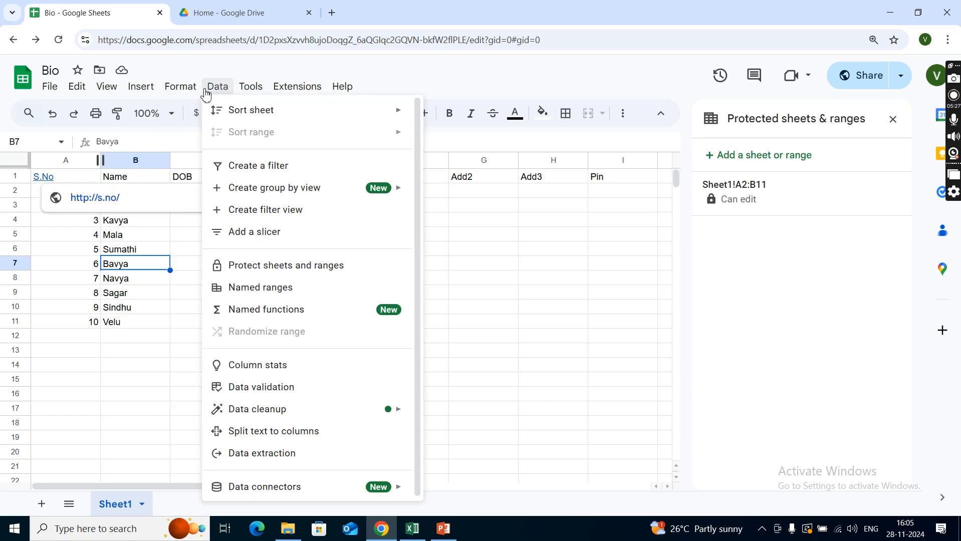
pyautogui.click(251, 266)
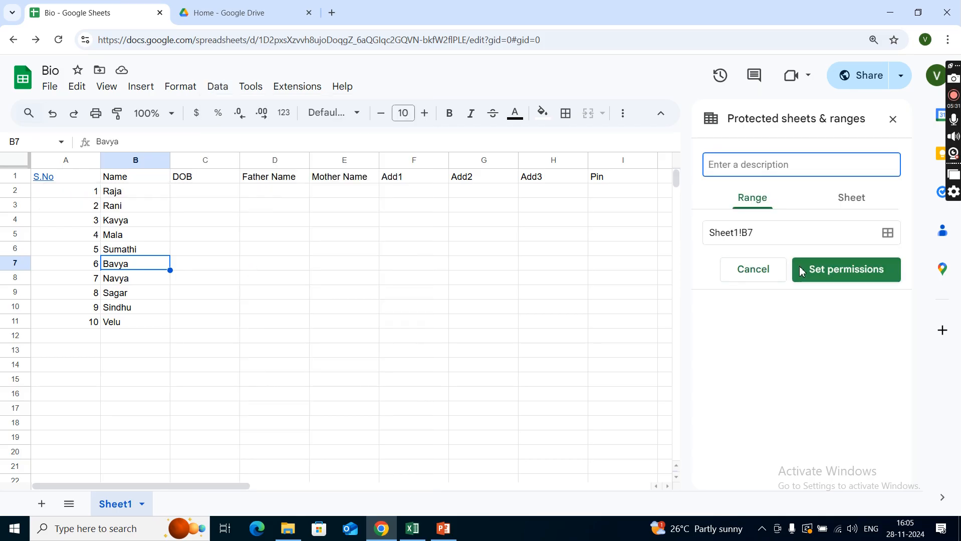
pyautogui.click(407, 282)
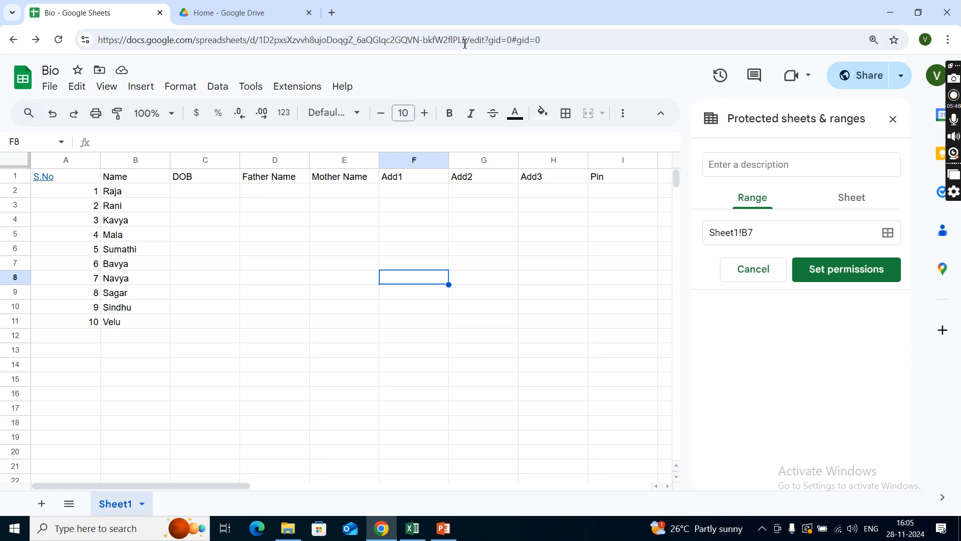
# Open Google Drive in another new browser tab and bring up the sharing settings of the Bio file again
pyautogui.click(331, 12)
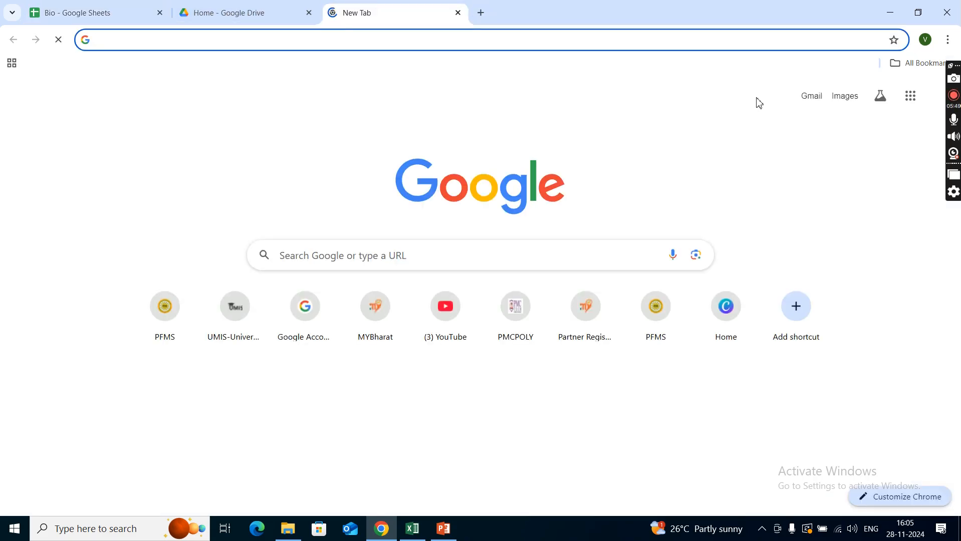
pyautogui.click(916, 103)
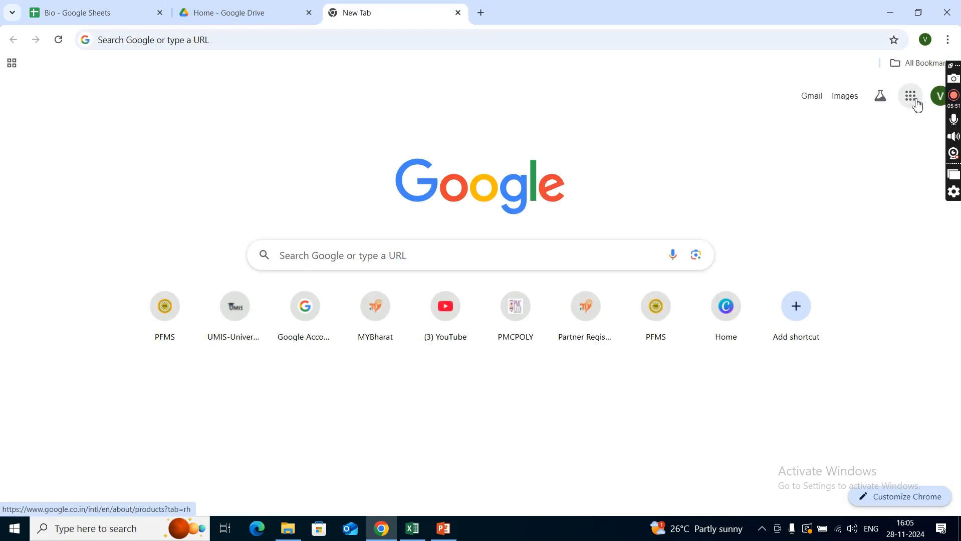
pyautogui.click(851, 344)
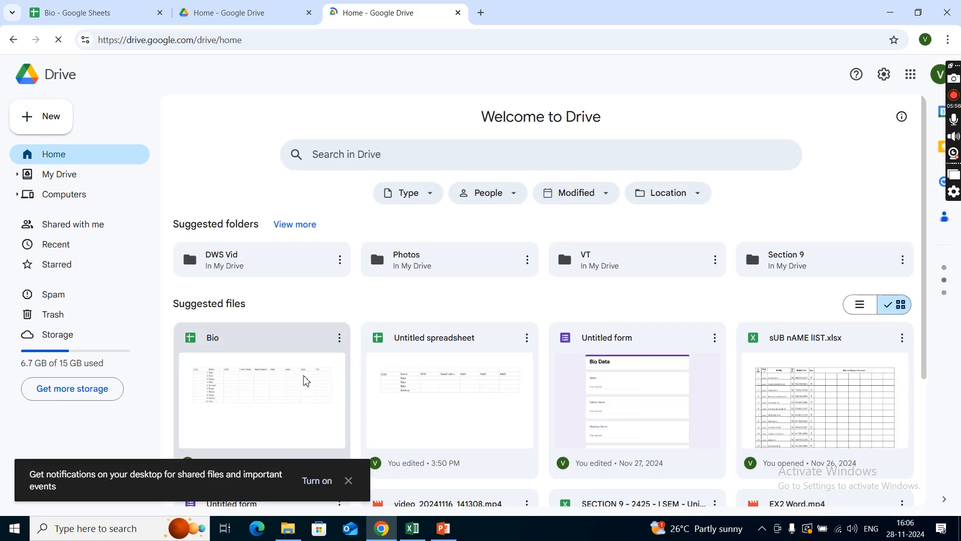
pyautogui.click(339, 338)
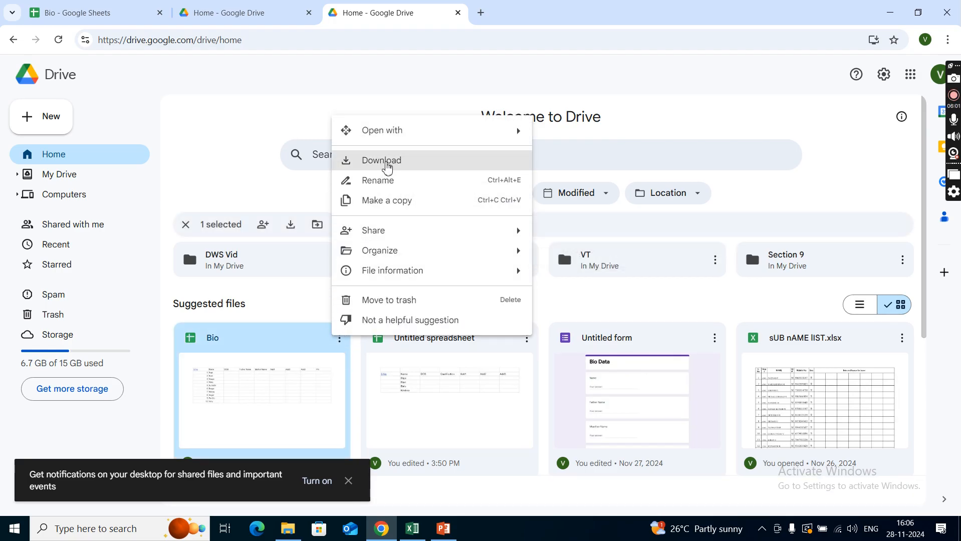
pyautogui.moveTo(407, 221)
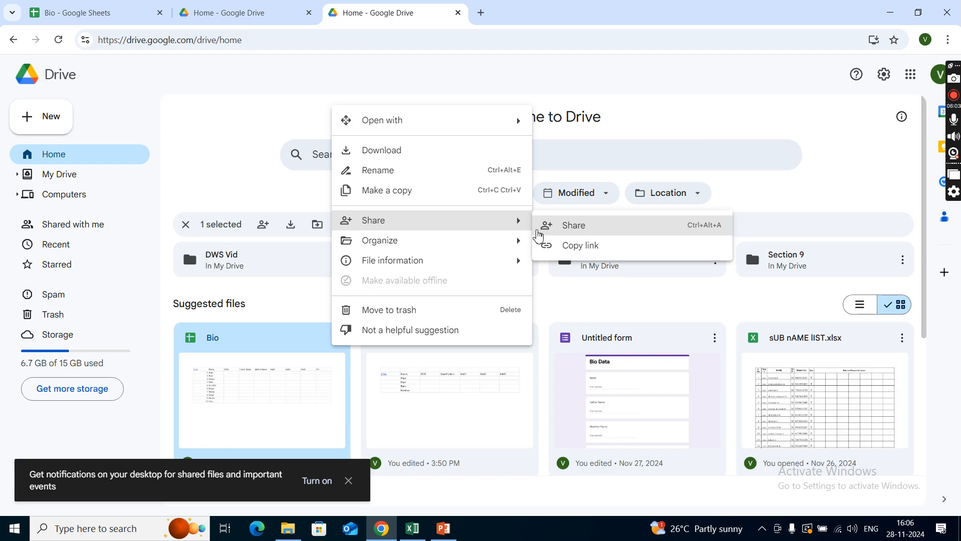
pyautogui.click(554, 230)
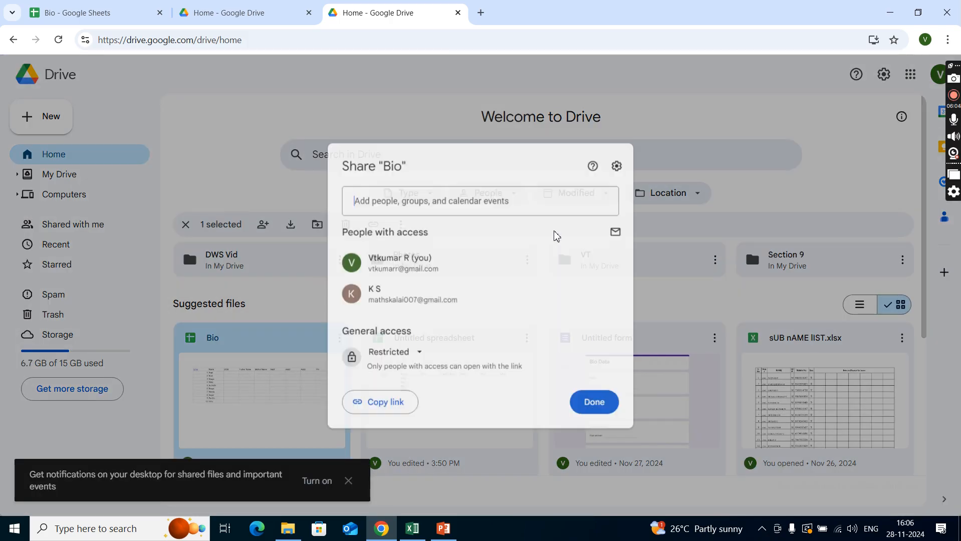